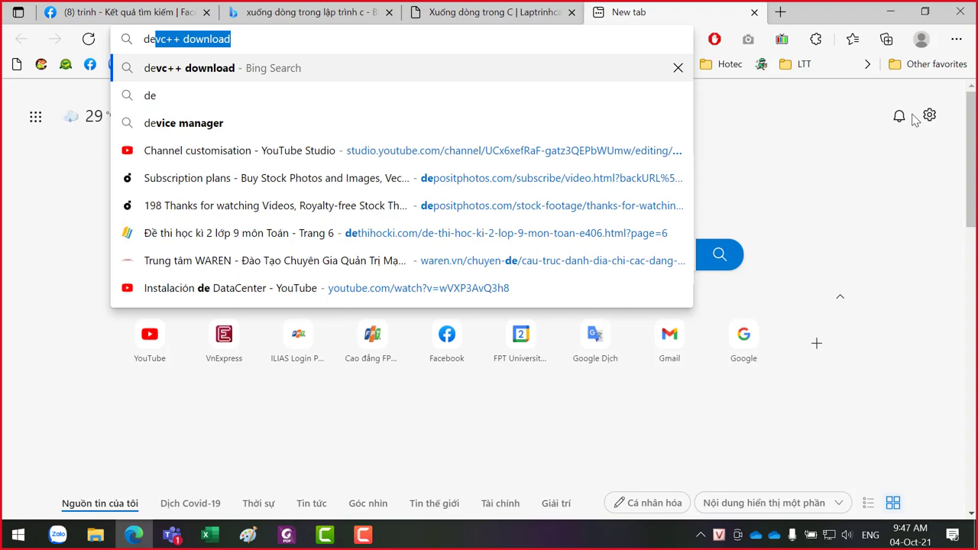
- Search the web for "devc++ download" and open the SourceForge page of the orwelldevcpp project
left_click(240, 38)
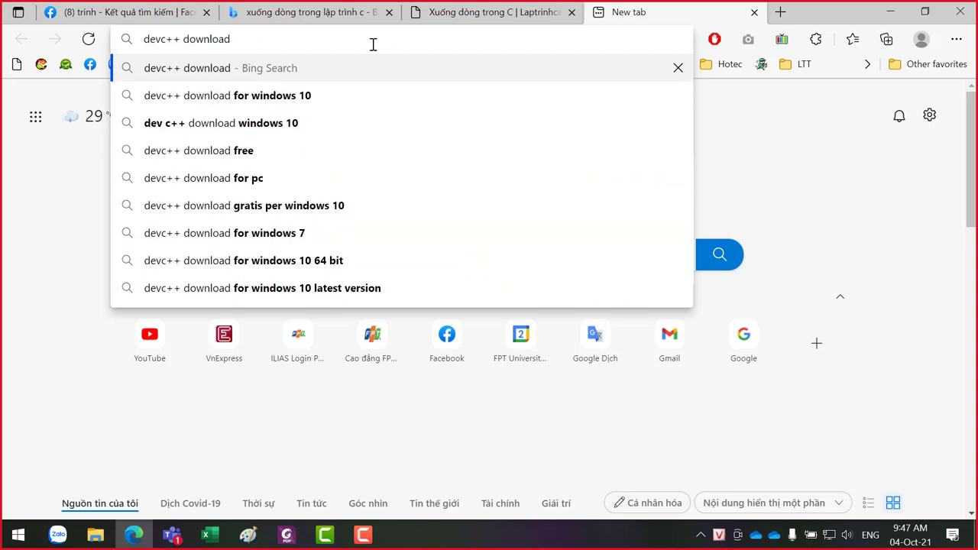
key("Return")
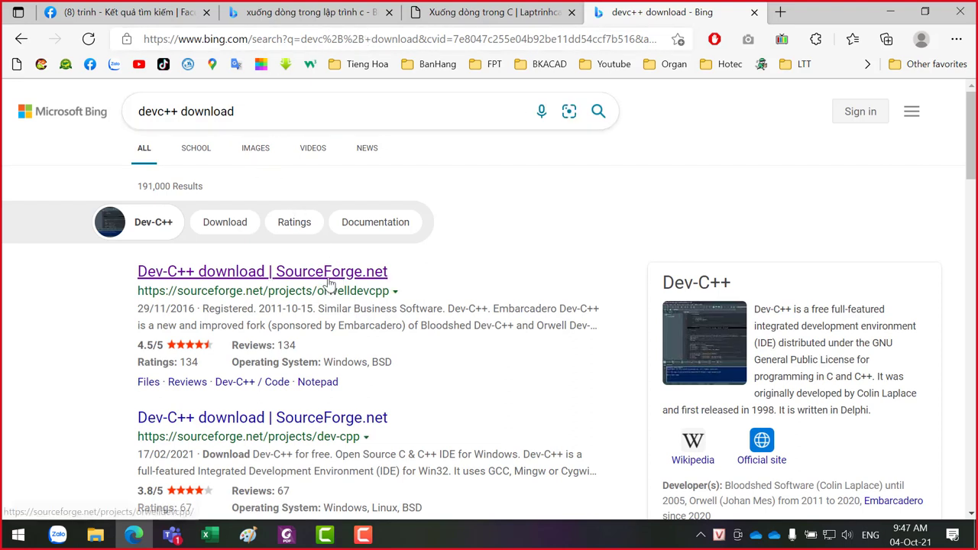
left_click(299, 273)
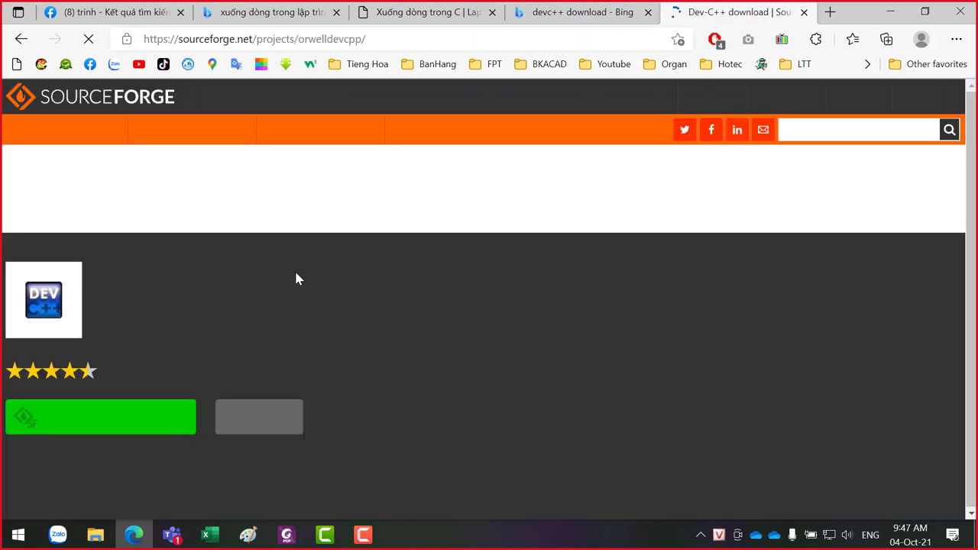
- Download the Dev-Cpp 5.11 TDM-GCC 4.9.2 Setup.exe installer from the SourceForge project page
left_click(92, 419)
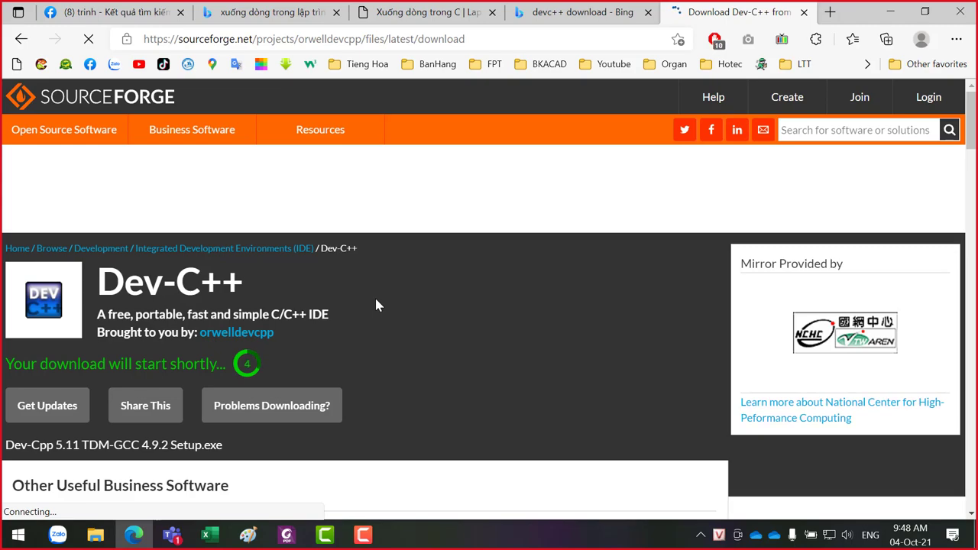
scroll(376, 305, "down", 3)
scroll(376, 305, "up", 1)
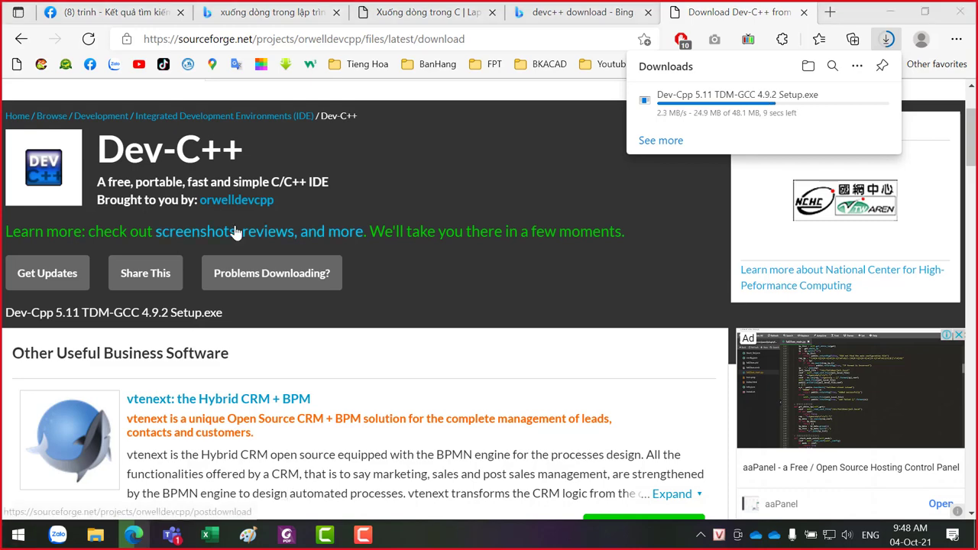
- Launch the already installed Dev-C++, check its version information, and close the program again
key("super")
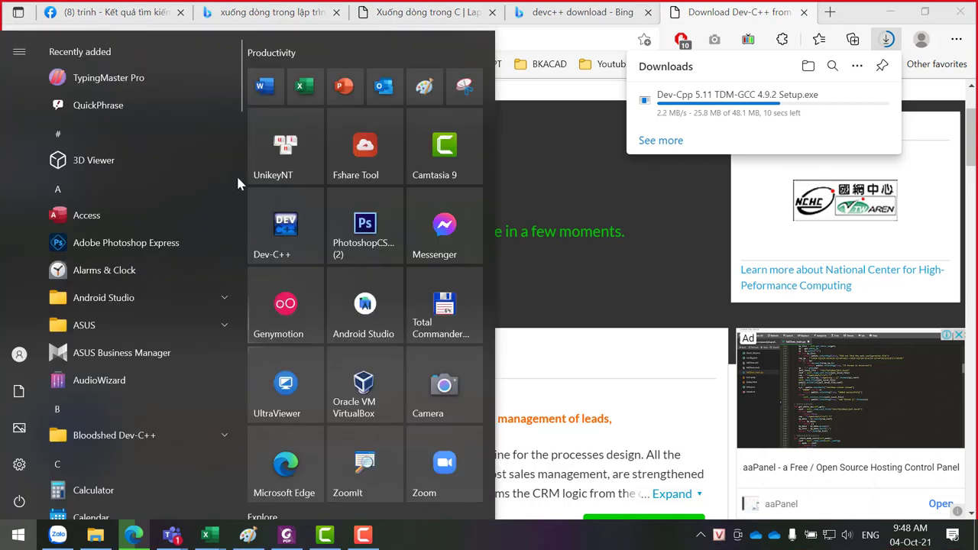
left_click(289, 237)
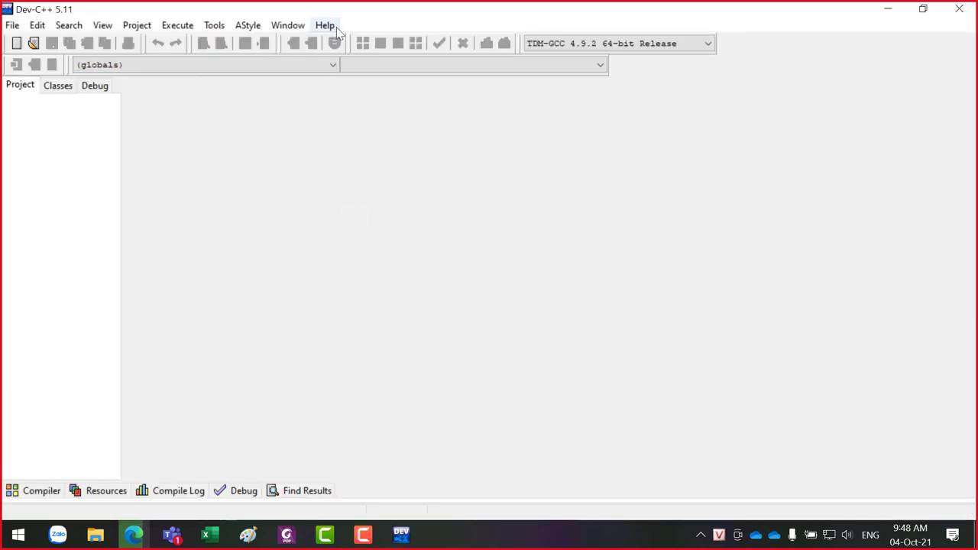
left_click(336, 27)
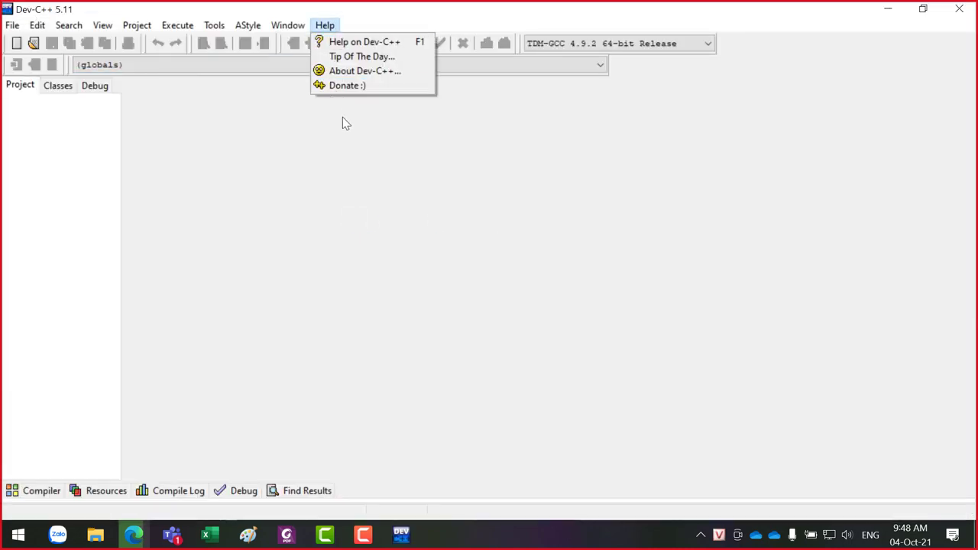
left_click(362, 72)
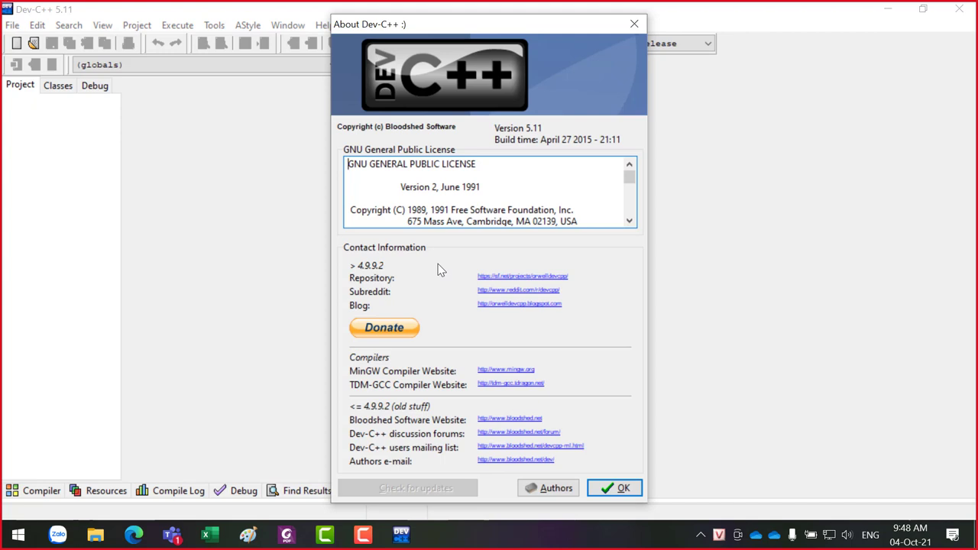
left_click(634, 24)
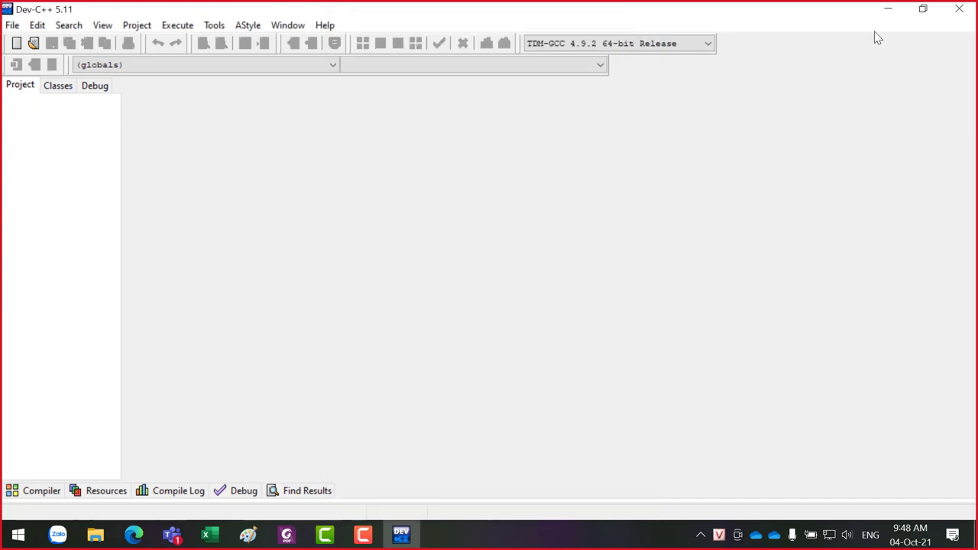
left_click(965, 12)
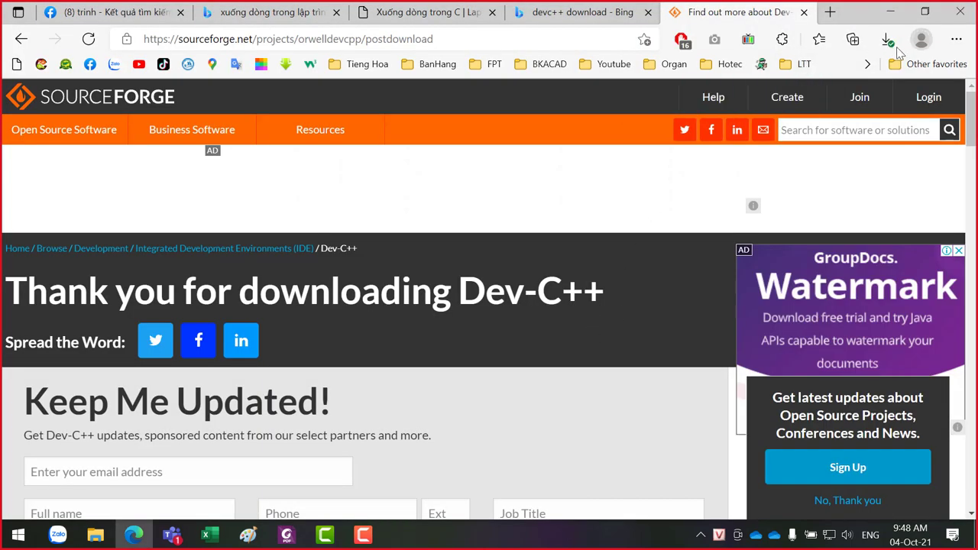
- Show the browser's downloads folder and run the Dev-Cpp 5.11 TDM-GCC 4.9.2 Setup installer
left_click(886, 39)
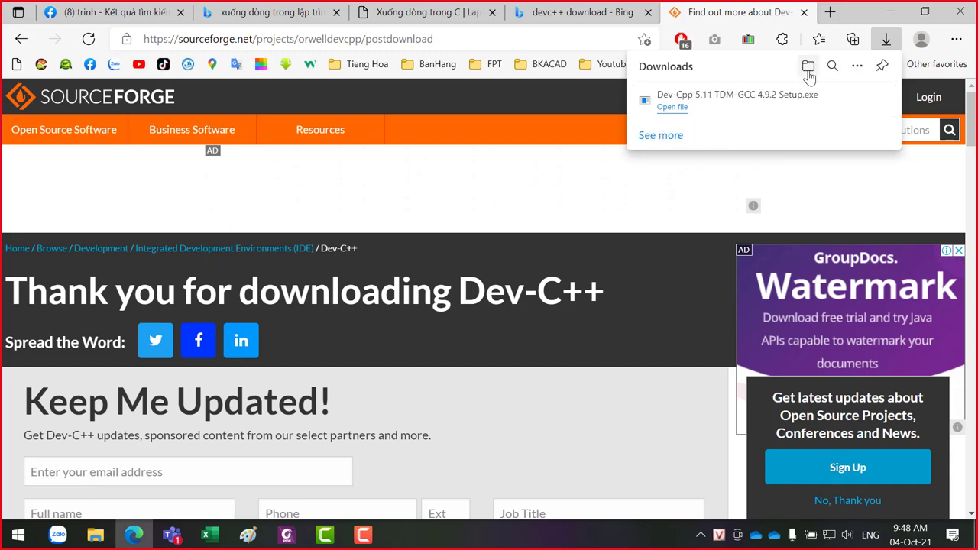
left_click(807, 69)
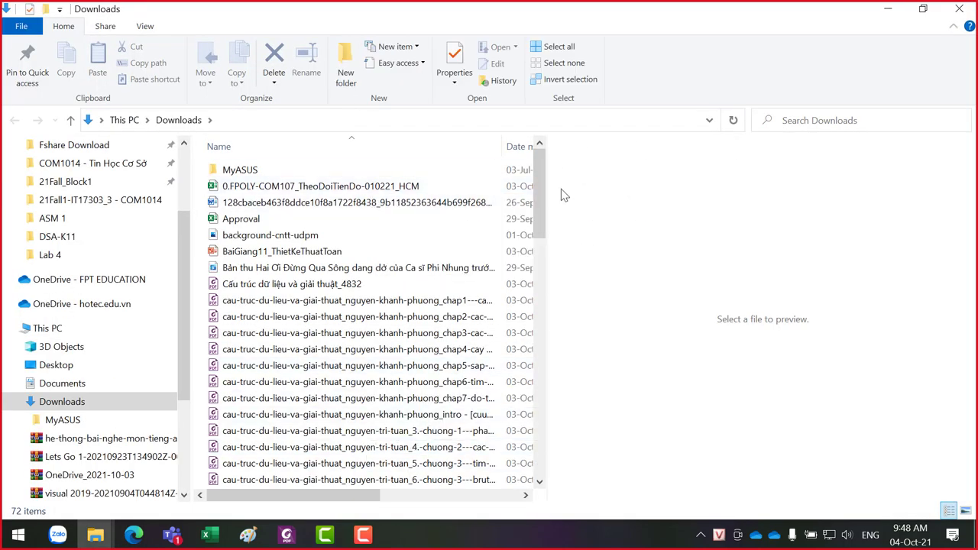
left_click_drag(539, 186, 525, 169)
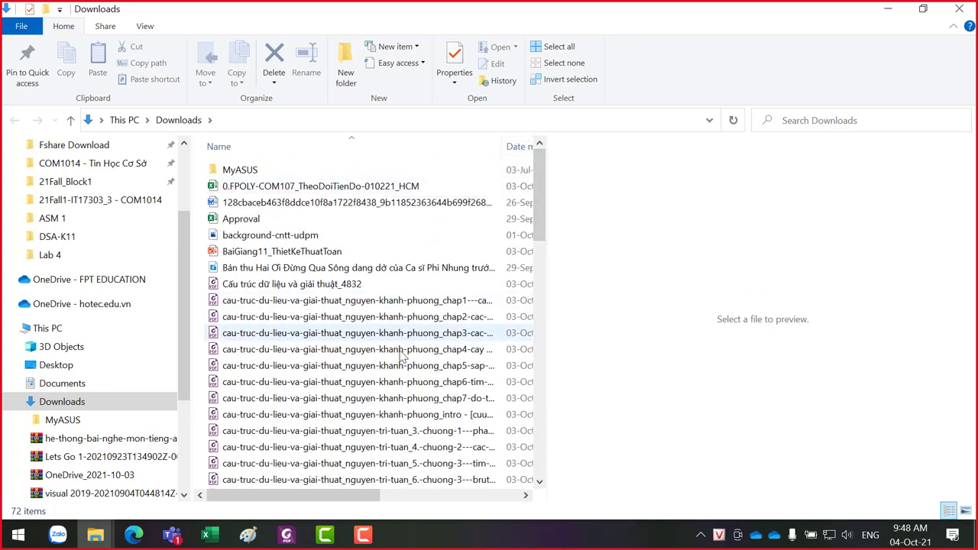
scroll(355, 369, "down", 1)
scroll(356, 369, "down", 4)
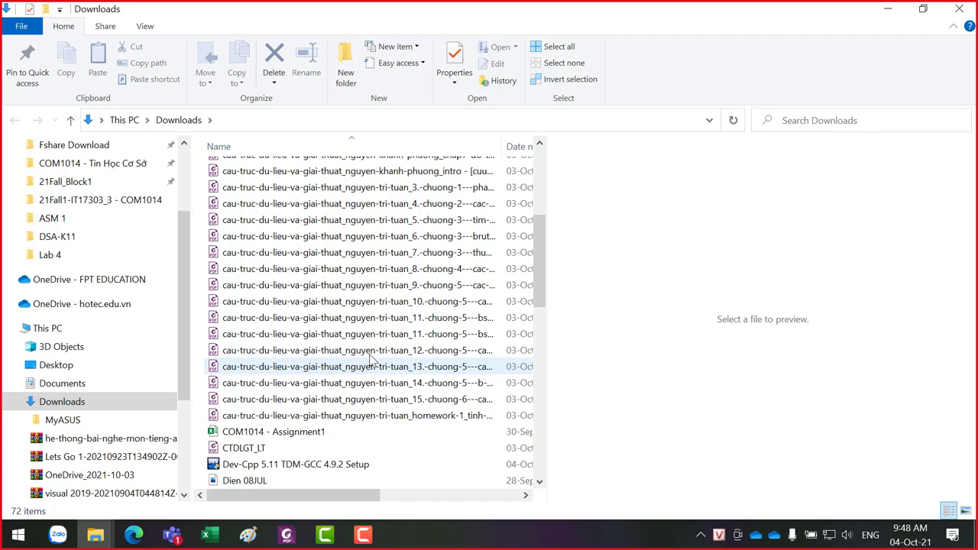
left_click(279, 467)
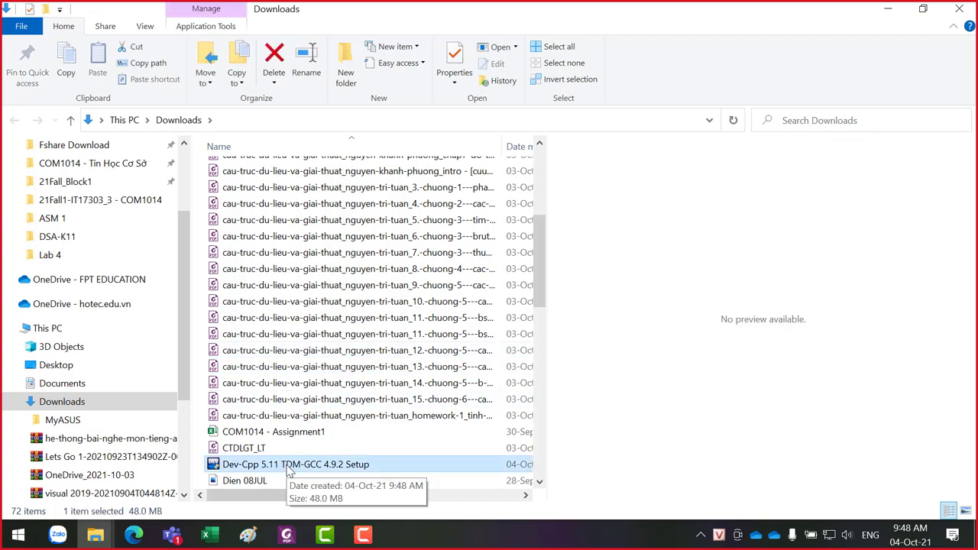
double_click(289, 468)
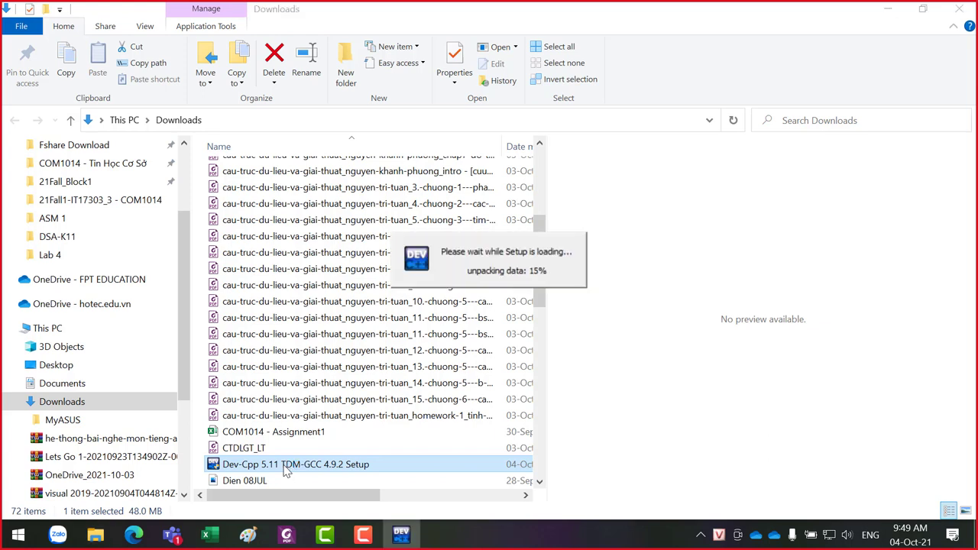
- Minimize all open windows so that only the desktop remains behind the loading installer
left_click(889, 9)
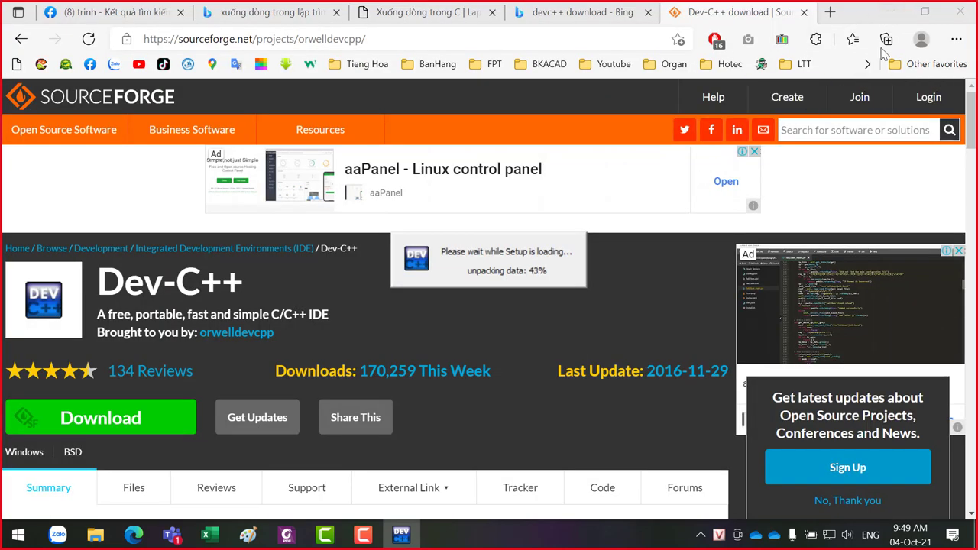
left_click(888, 10)
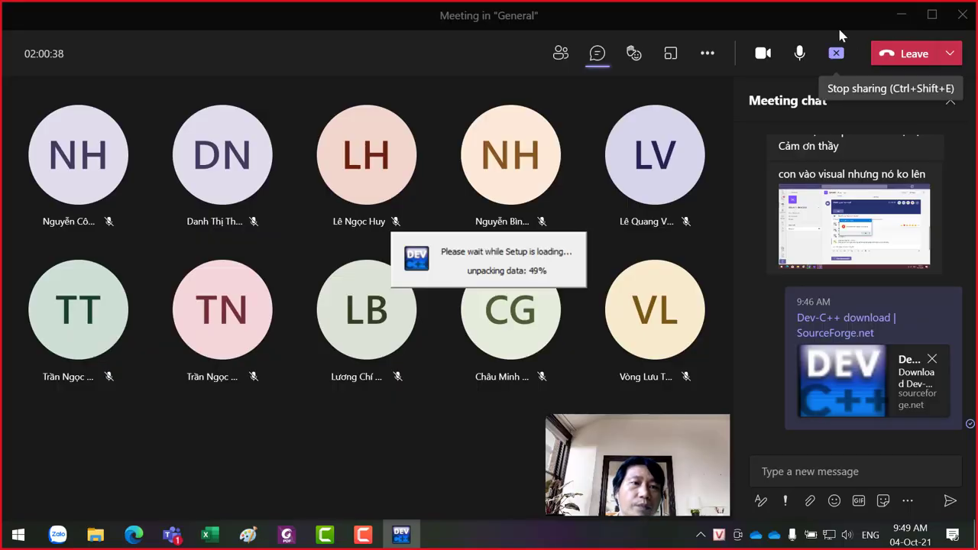
left_click(903, 17)
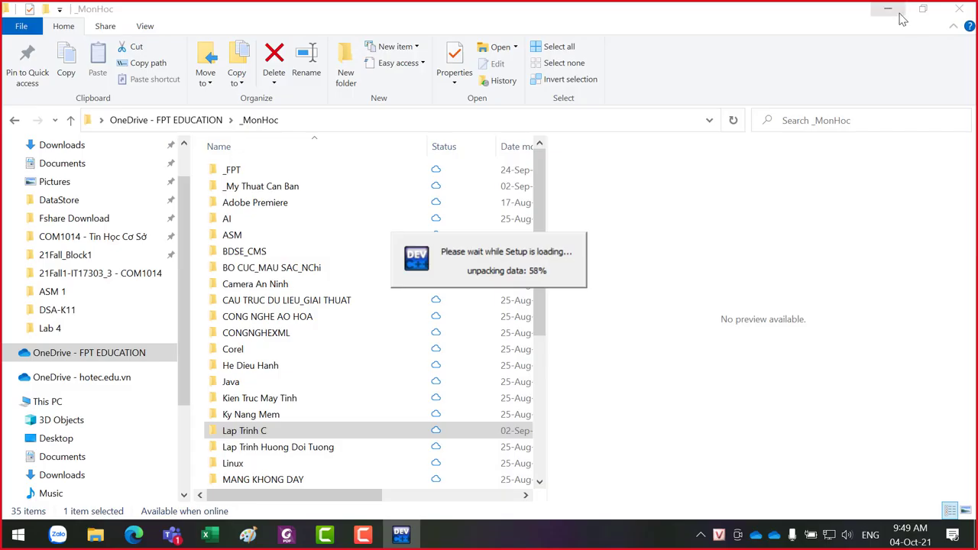
left_click(900, 11)
left_click(906, 13)
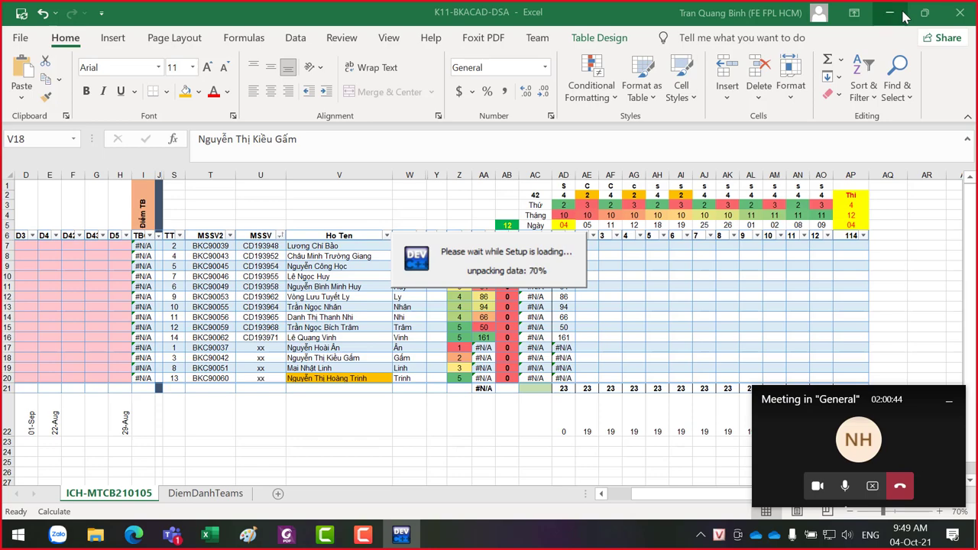
left_click(891, 14)
left_click(891, 14)
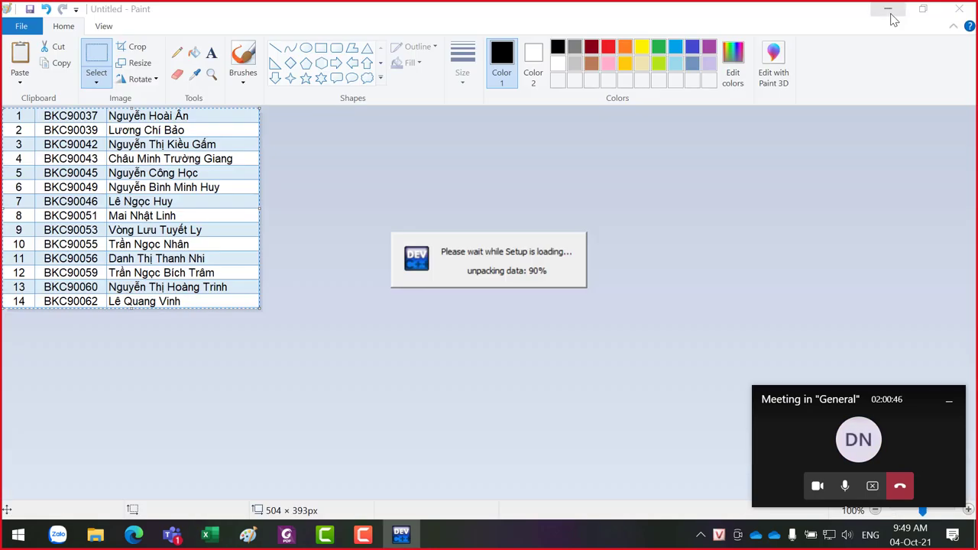
left_click(890, 11)
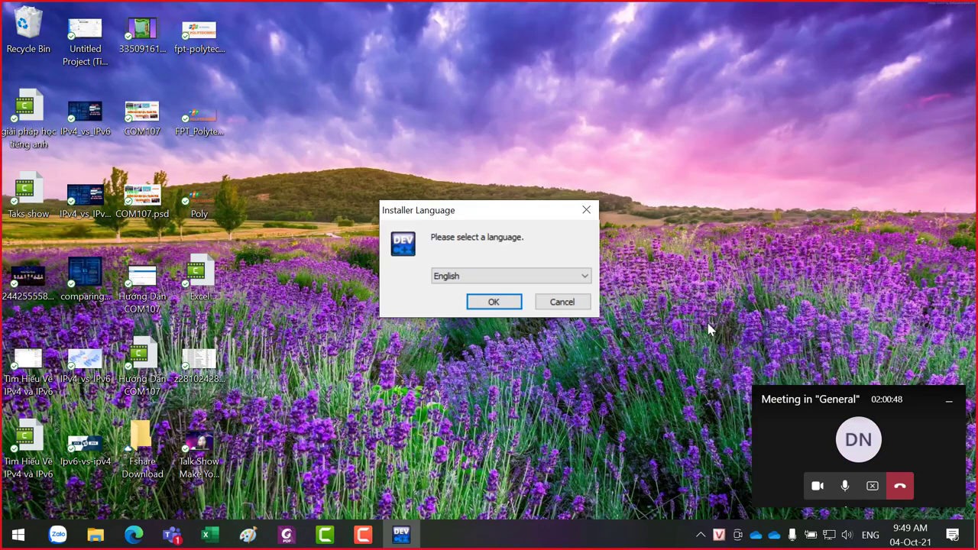
- Choose English as the installer language, accept the licence agreement, and keep the Full set of components
left_click(496, 303)
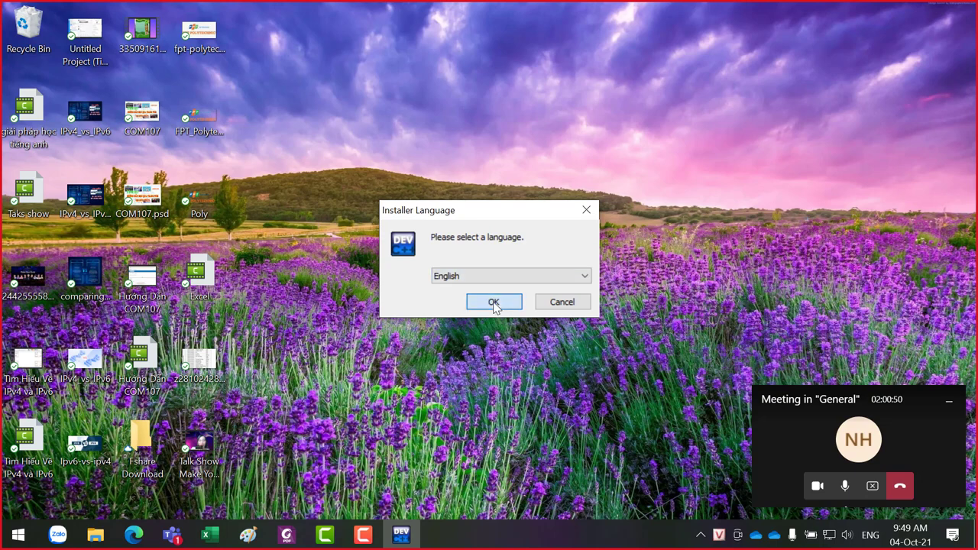
left_click(581, 394)
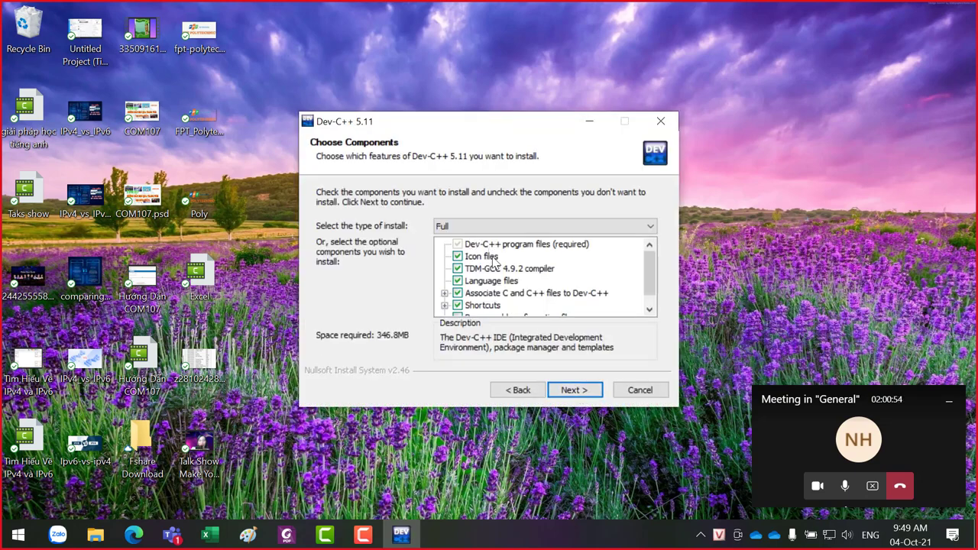
left_click(650, 309)
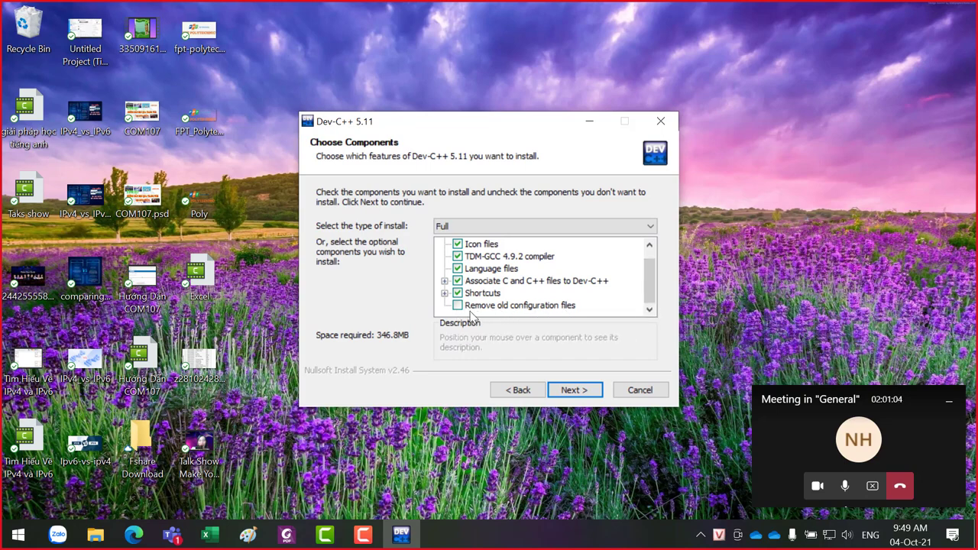
left_click(573, 392)
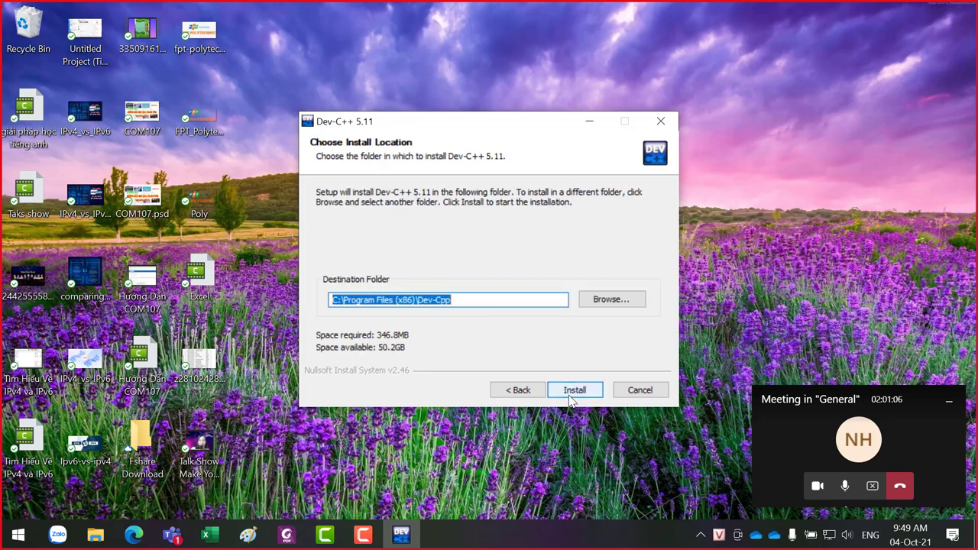
- Install Dev-C++ 5.11 into C:\Program Files (x86)\Dev-Cpp, then finish setup with the option to run the program
left_click(416, 298)
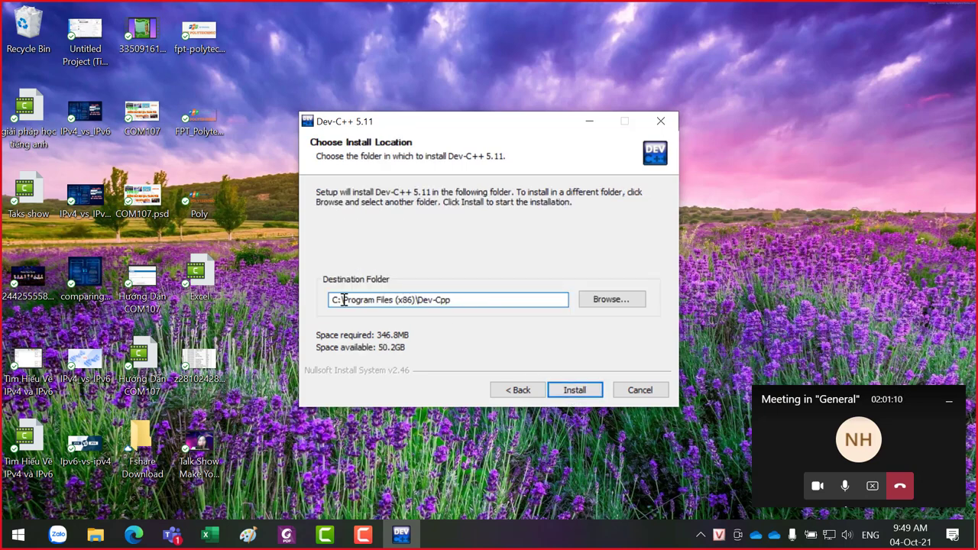
left_click_drag(343, 300, 413, 301)
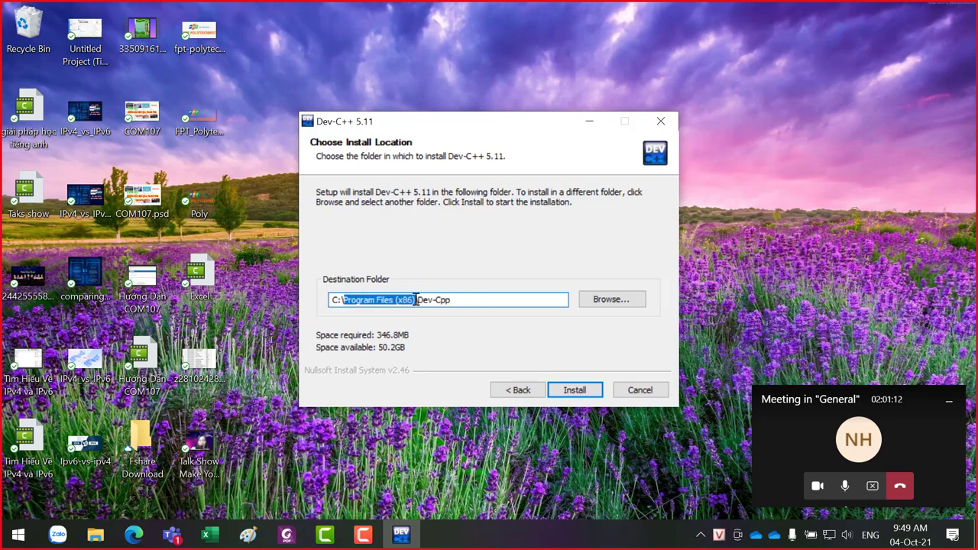
left_click(487, 304)
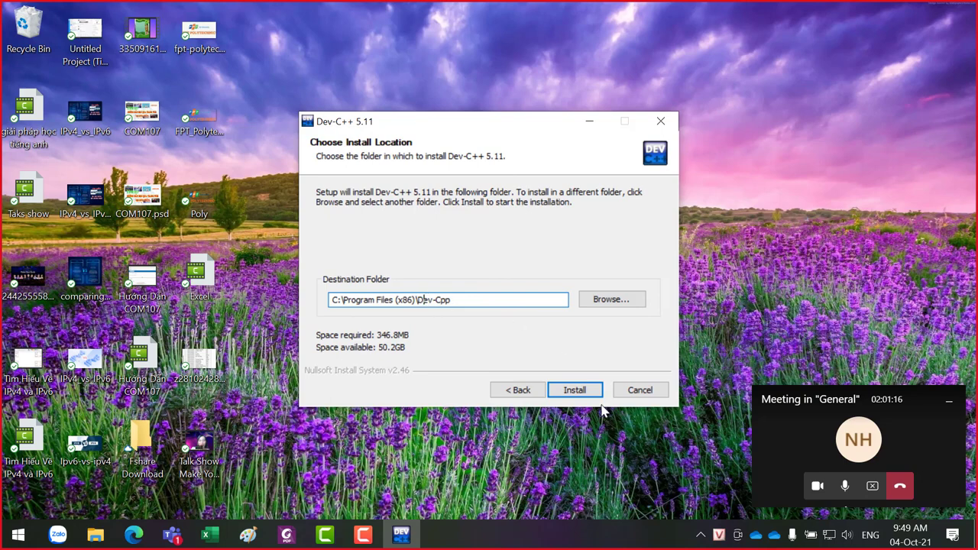
left_click(577, 396)
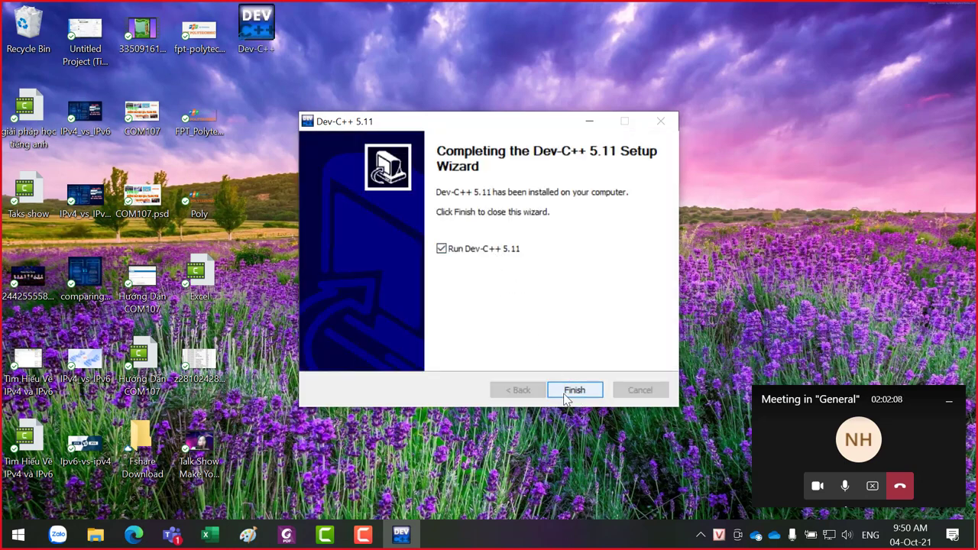
left_click(565, 395)
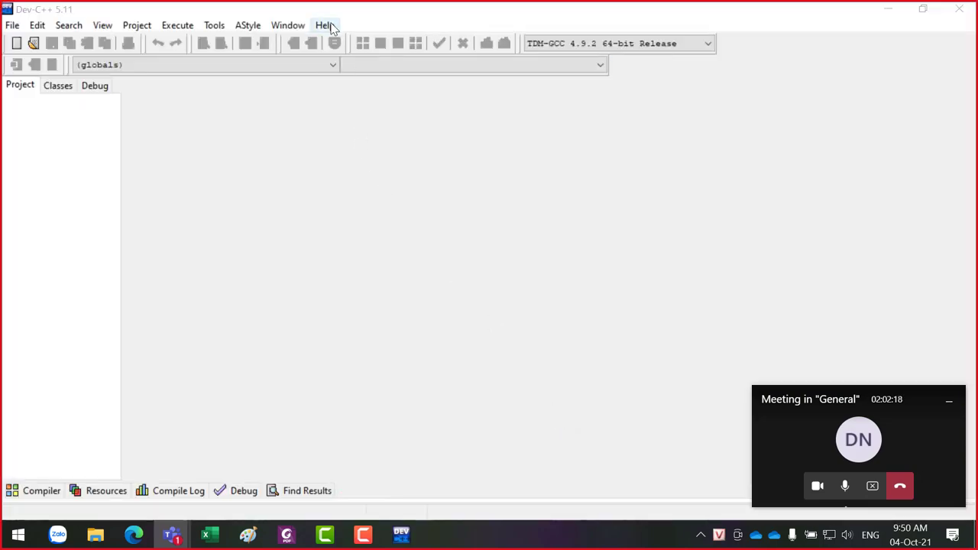
- View the version information of the freshly installed Dev-C++ and close it
left_click(331, 27)
left_click(329, 70)
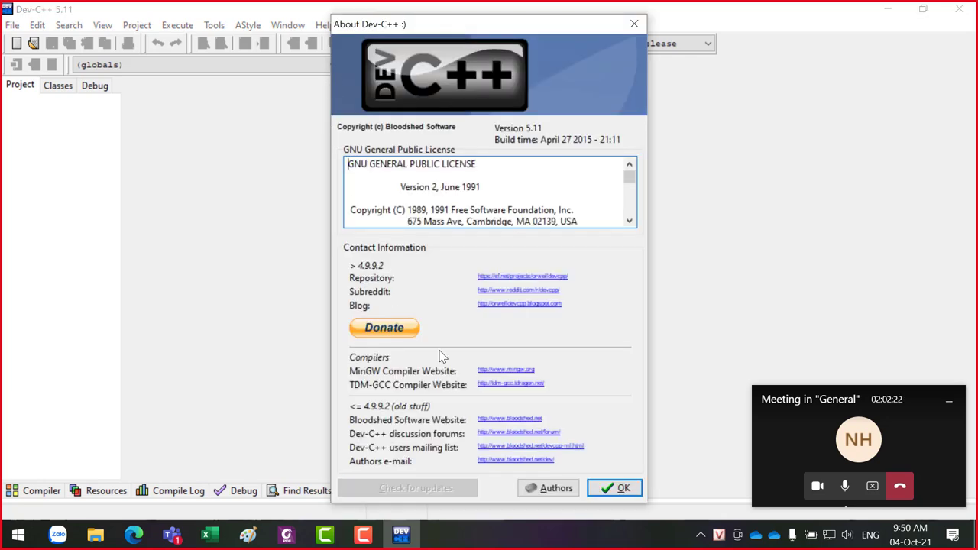
left_click(611, 488)
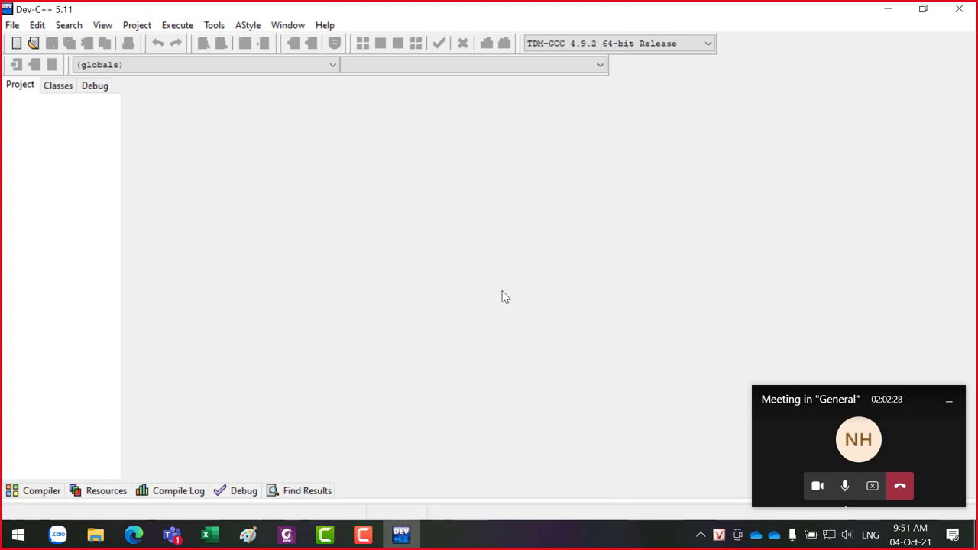
- Start a new project and select the Console Application type from the Basic templates
left_click(6, 27)
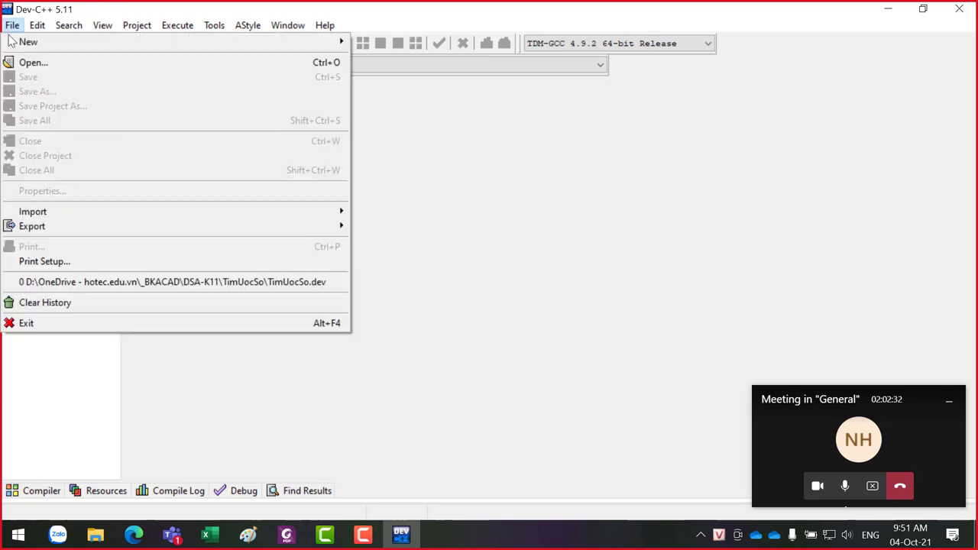
mouse_move(23, 47)
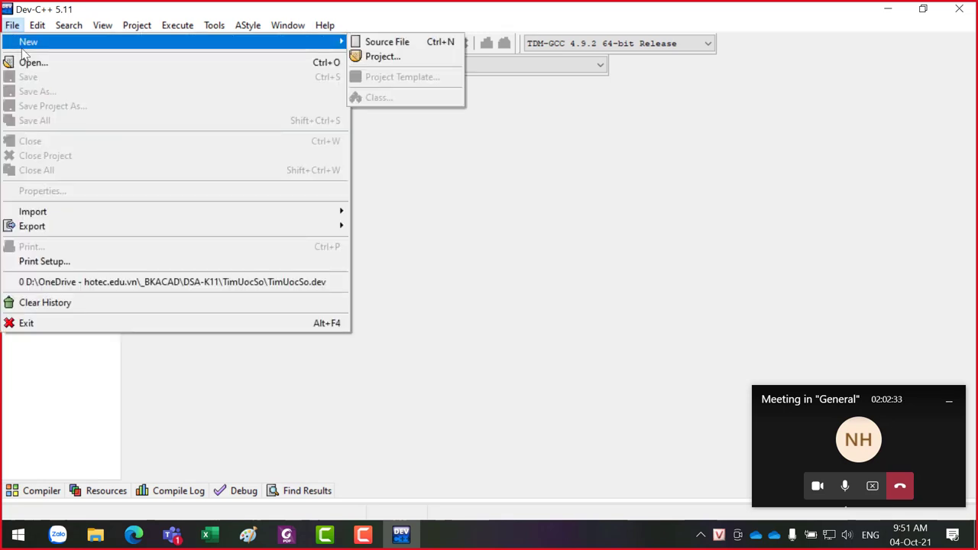
left_click(384, 57)
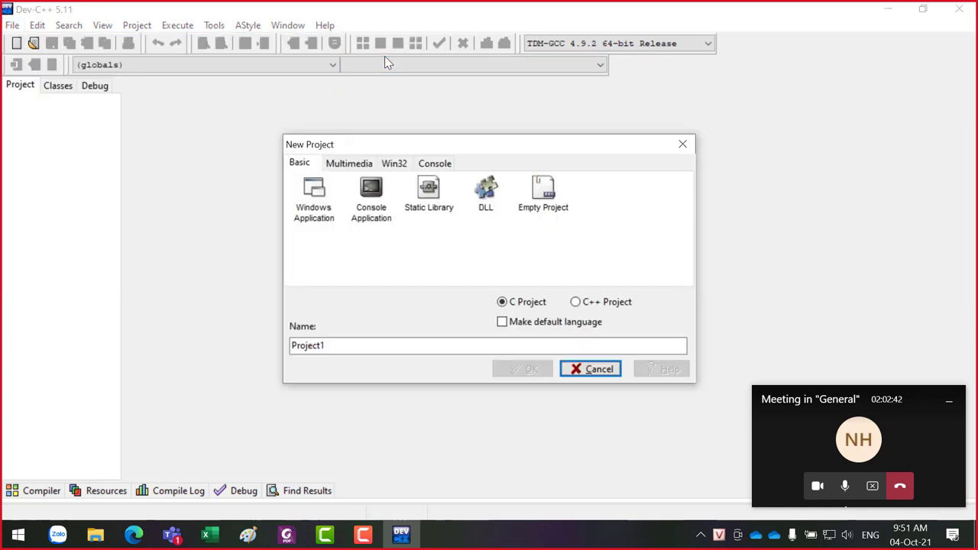
left_click(371, 195)
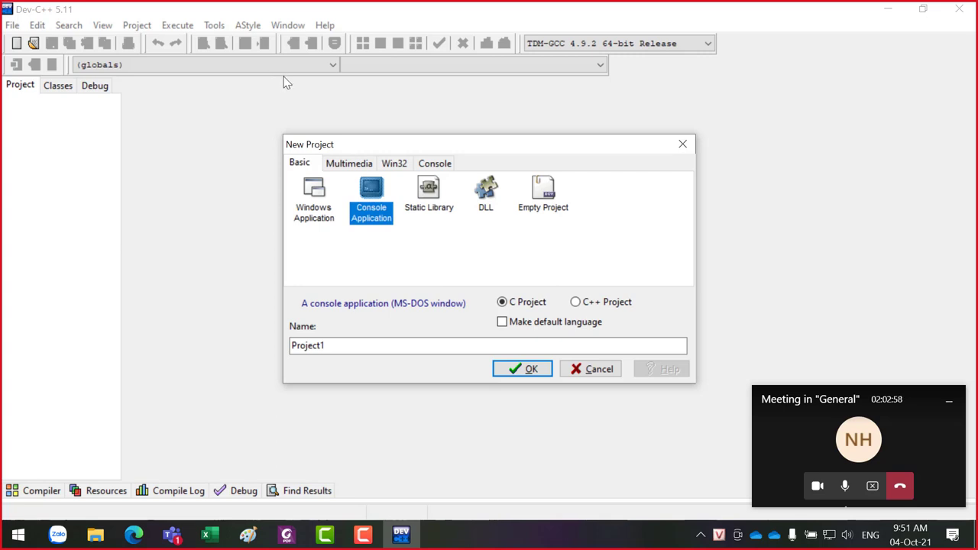
left_click_drag(395, 144, 365, 118)
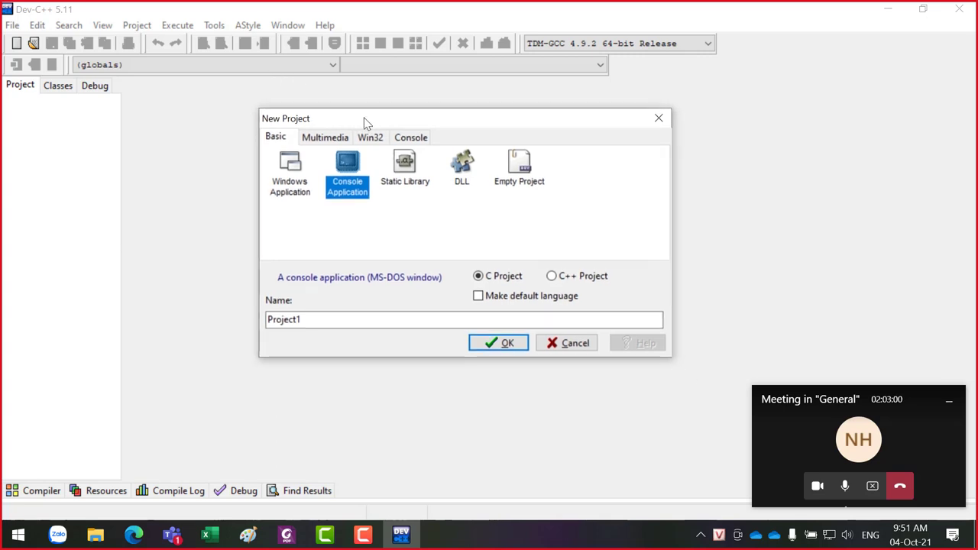
left_click(95, 535)
left_click(123, 489)
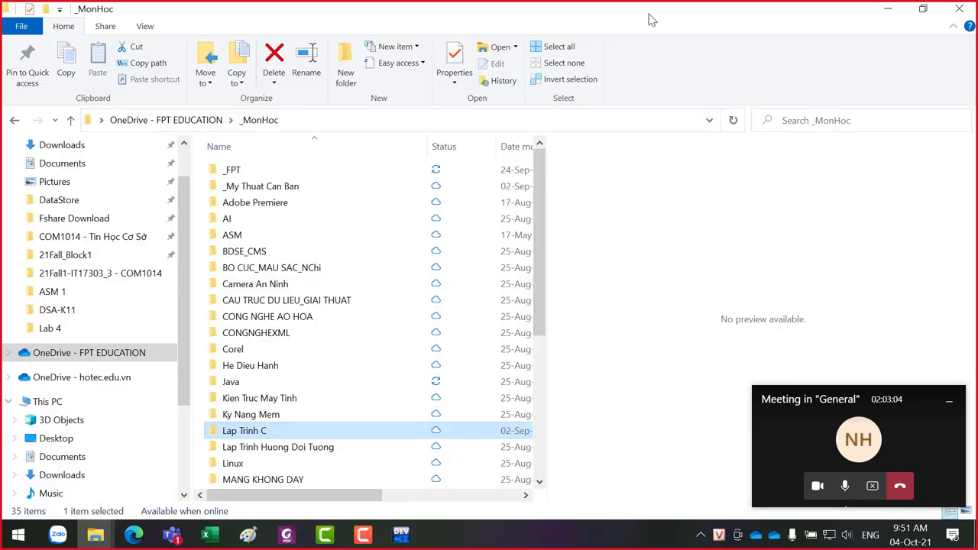
double_click(650, 17)
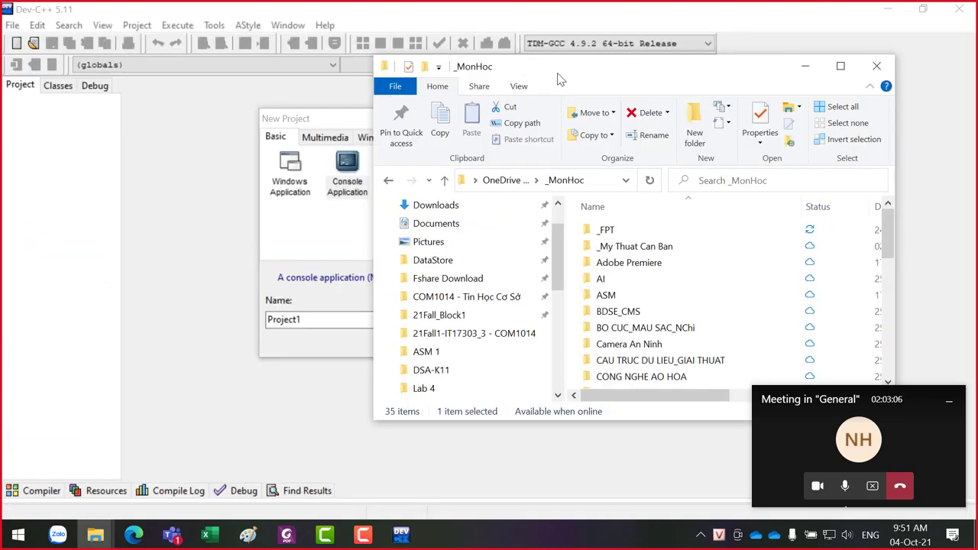
left_click_drag(825, 74, 549, 72)
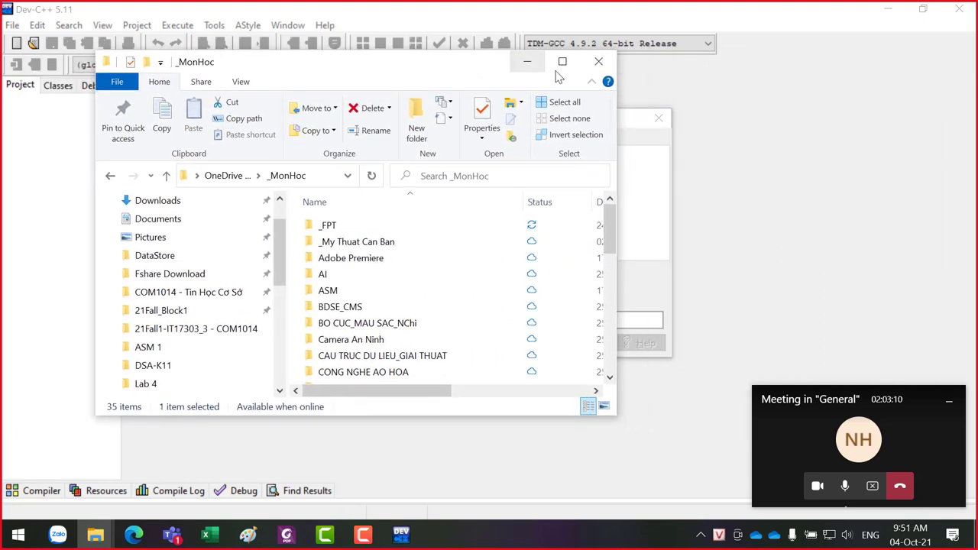
left_click(607, 65)
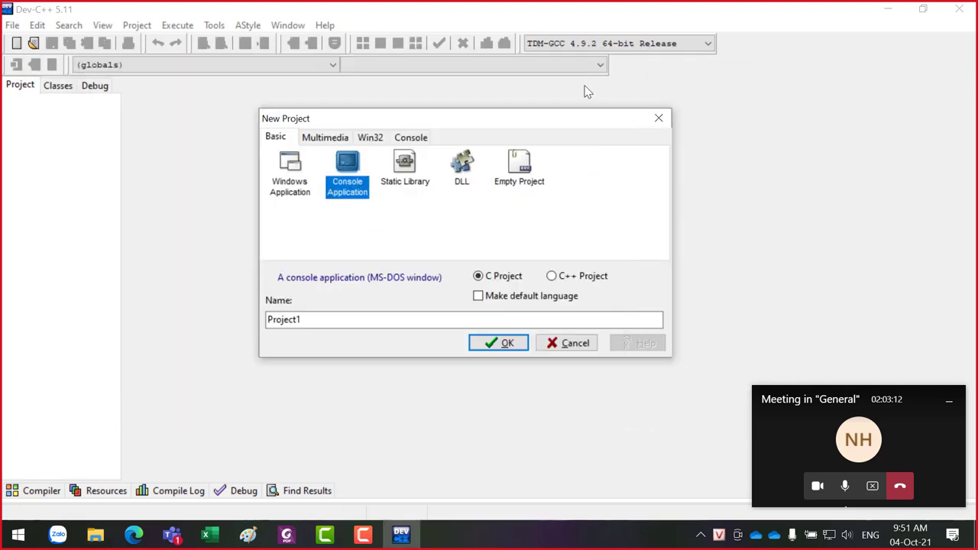
- Create the project as a C Console Application named Bai1
left_click(291, 167)
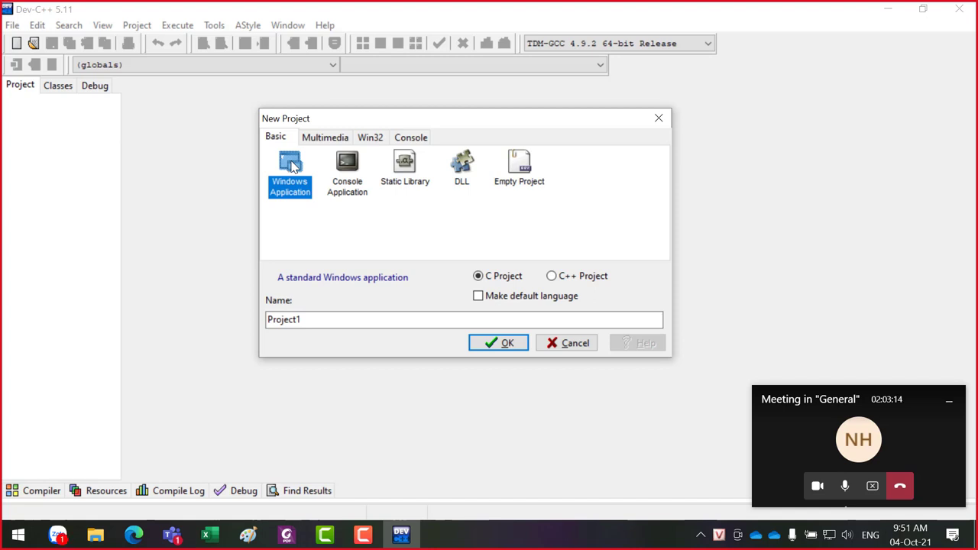
left_click(346, 166)
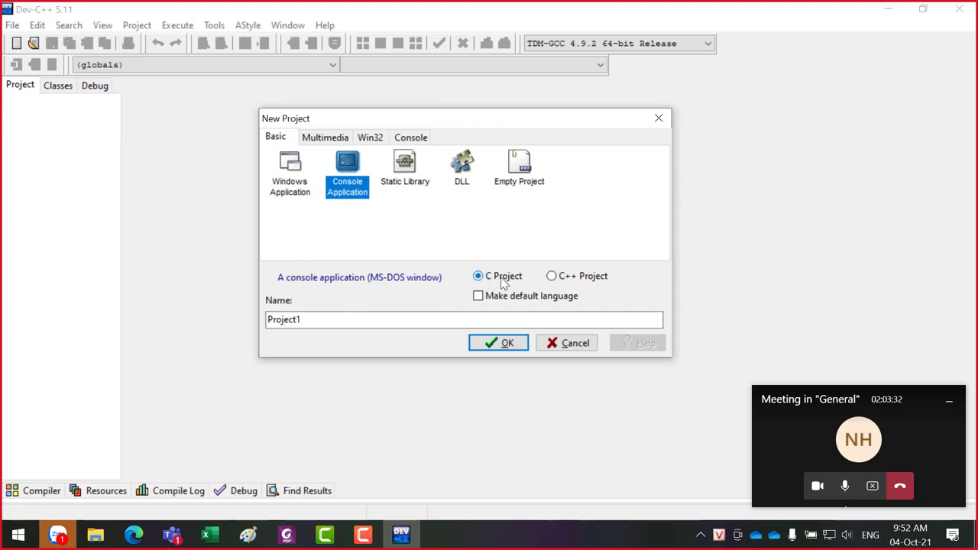
left_click_drag(367, 323, 151, 318)
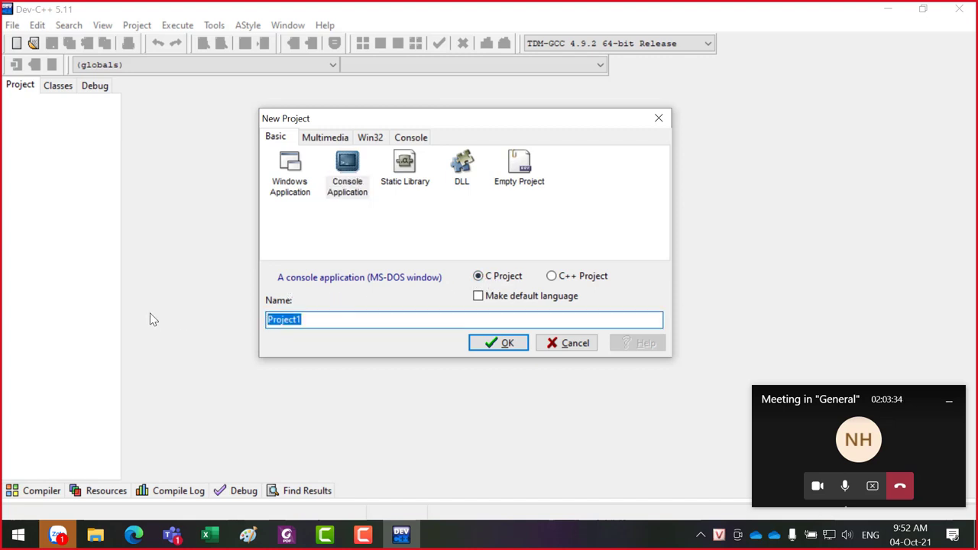
type("Bai1")
double_click(280, 320)
left_click(505, 343)
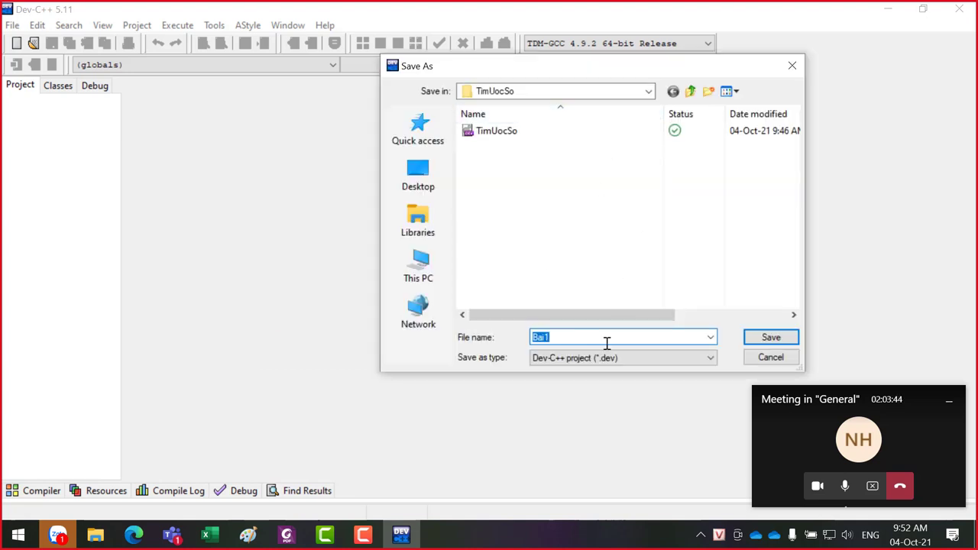
- Set the project's save location to DSA-K11, create a folder named BaiThucHanh there, and open it
left_click(648, 91)
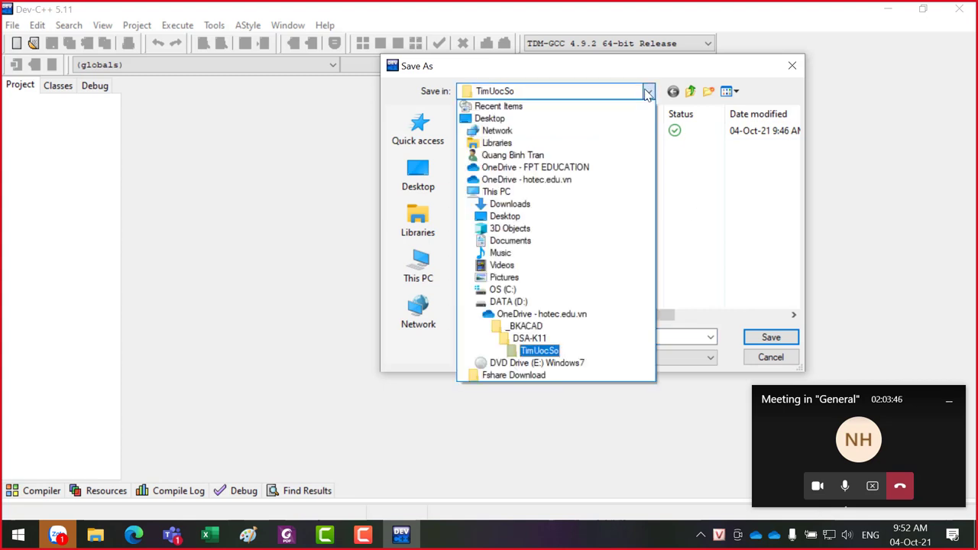
left_click(530, 338)
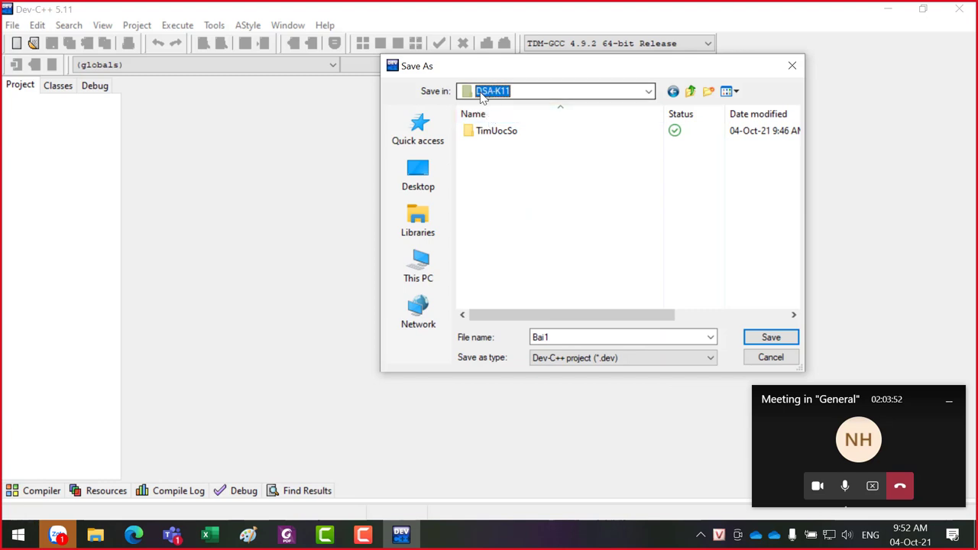
left_click(708, 93)
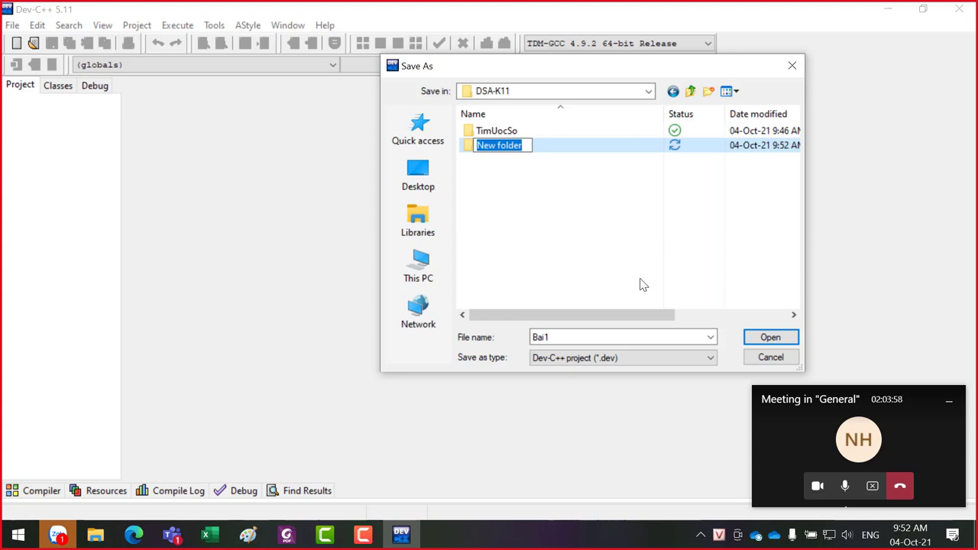
type("B")
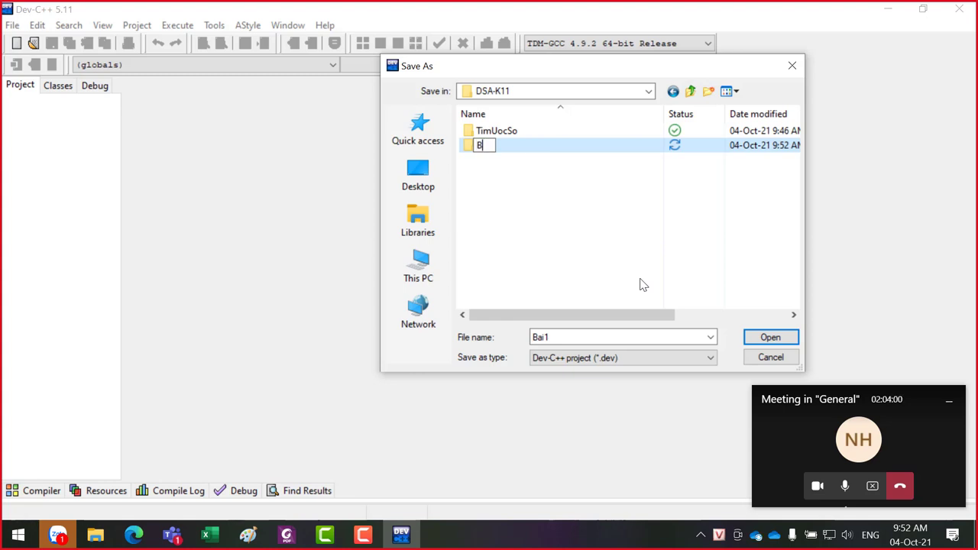
type("aiThucHanh")
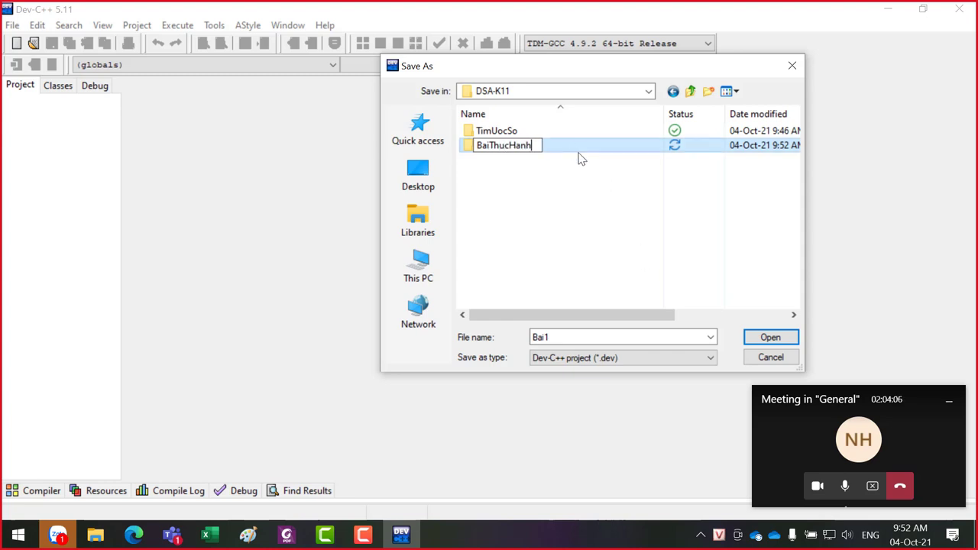
double_click(546, 147)
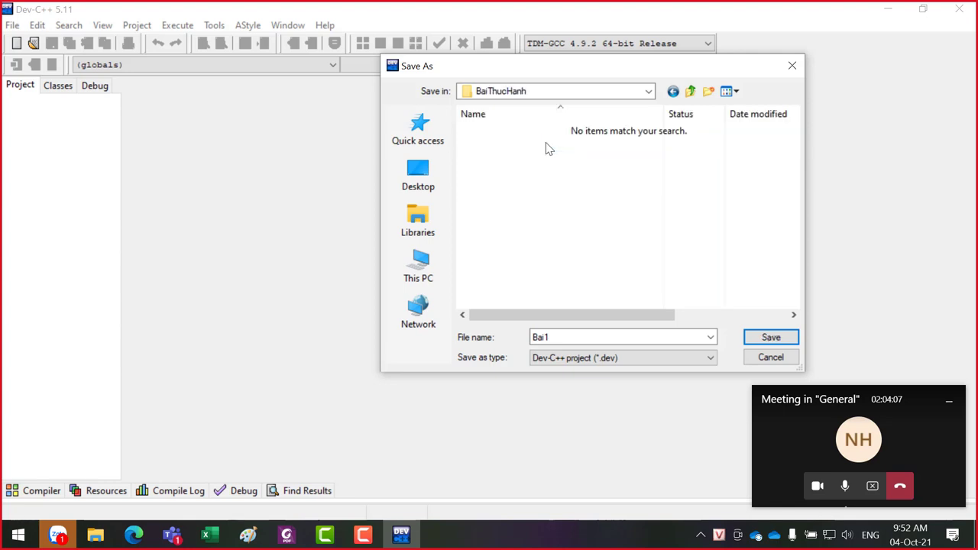
- Create a subfolder named Bai1 inside BaiThucHanh and save the Bai1 project file in it
left_click(703, 91)
type("Bai1")
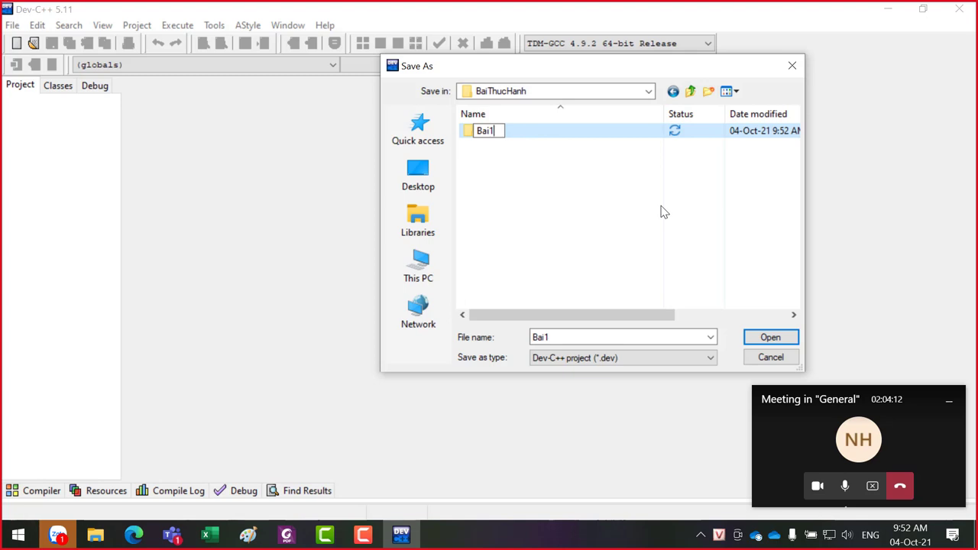
left_click(542, 135)
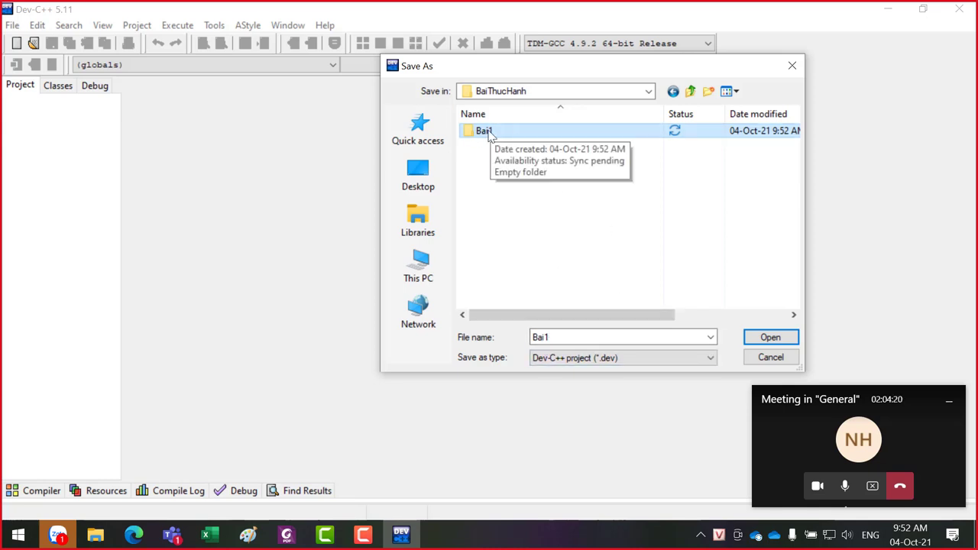
double_click(520, 130)
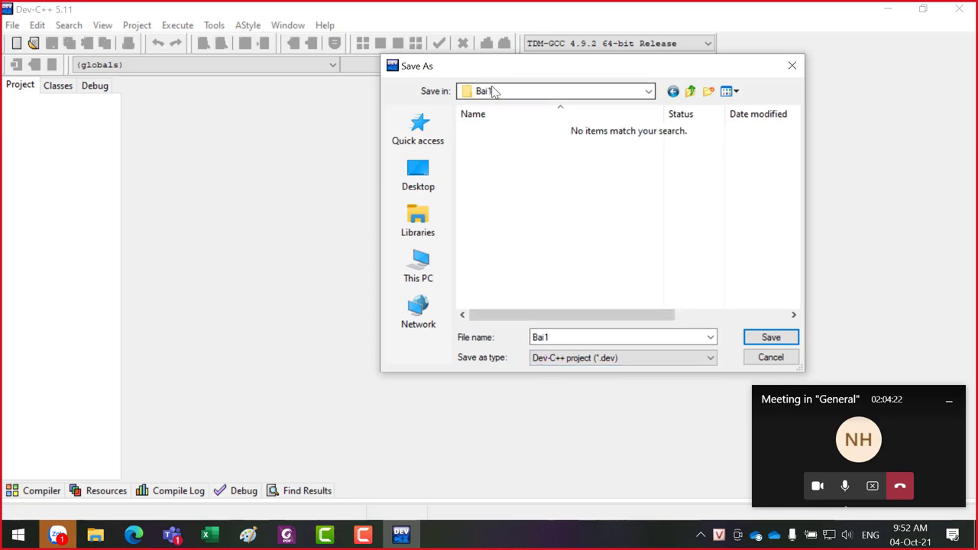
left_click(771, 338)
- Start saving the main source file and enter Bai1 as its file name, keeping the C source type
left_click(472, 179)
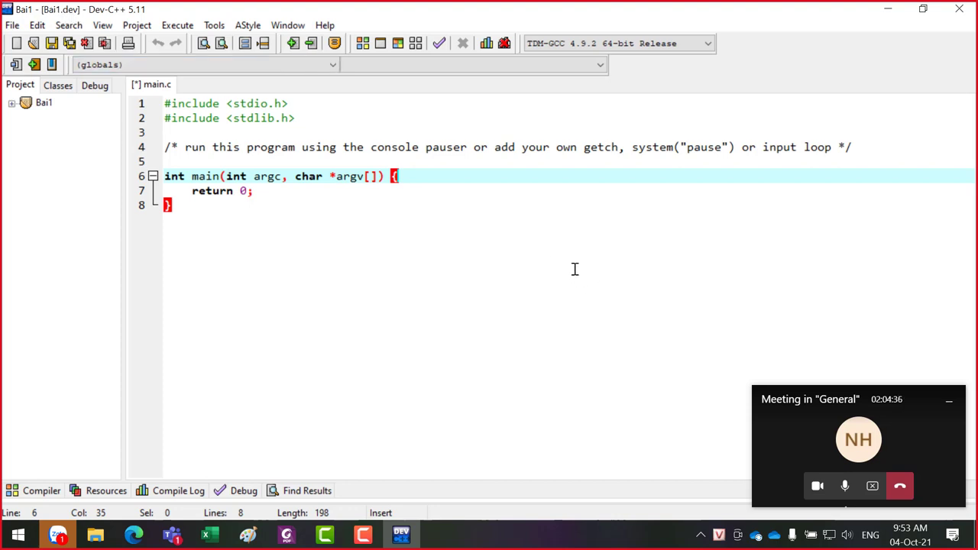
key("ctrl+s")
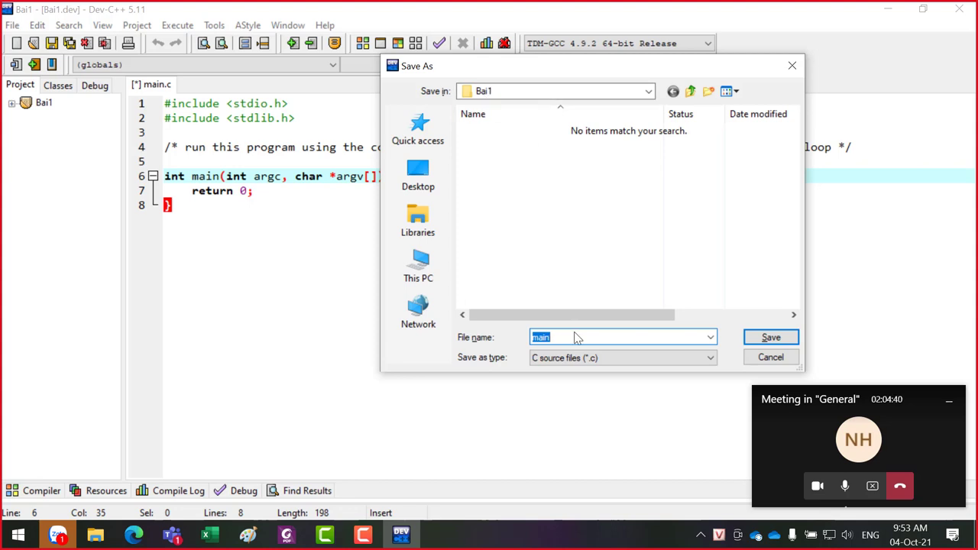
type("Bai1")
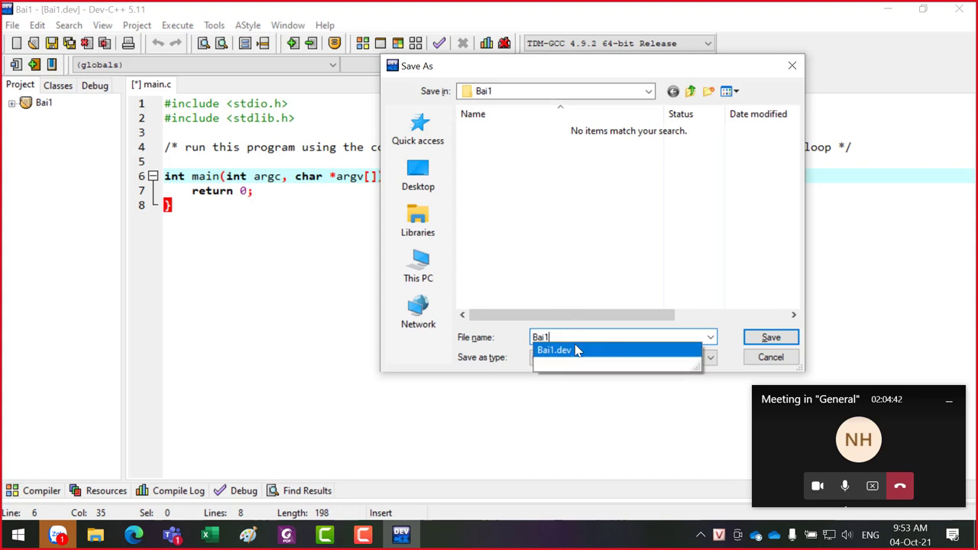
left_click(481, 347)
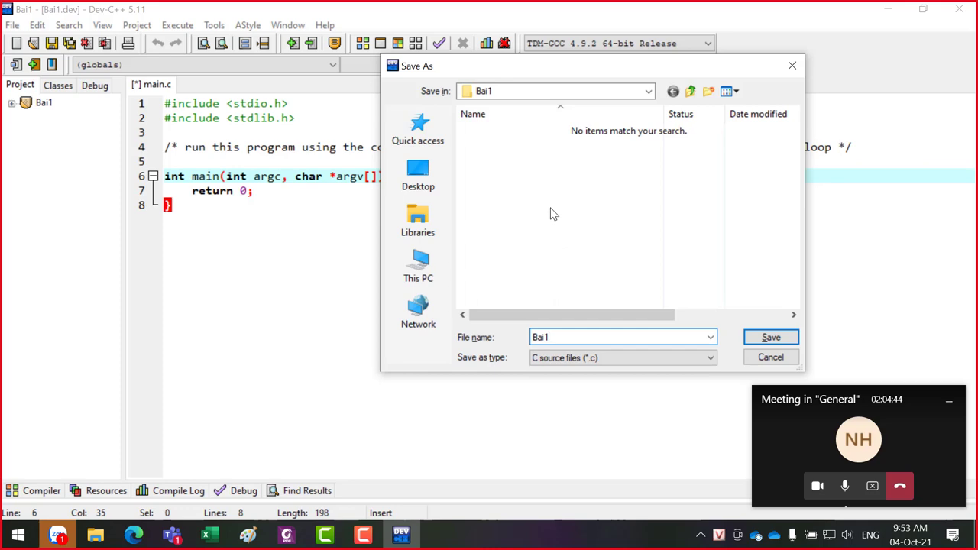
- Switch to File Explorer and examine the contents of _BKACAD\DSA-K11\BaiThucHanh\Bai1 in the hotec.edu.vn OneDrive
left_click(96, 535)
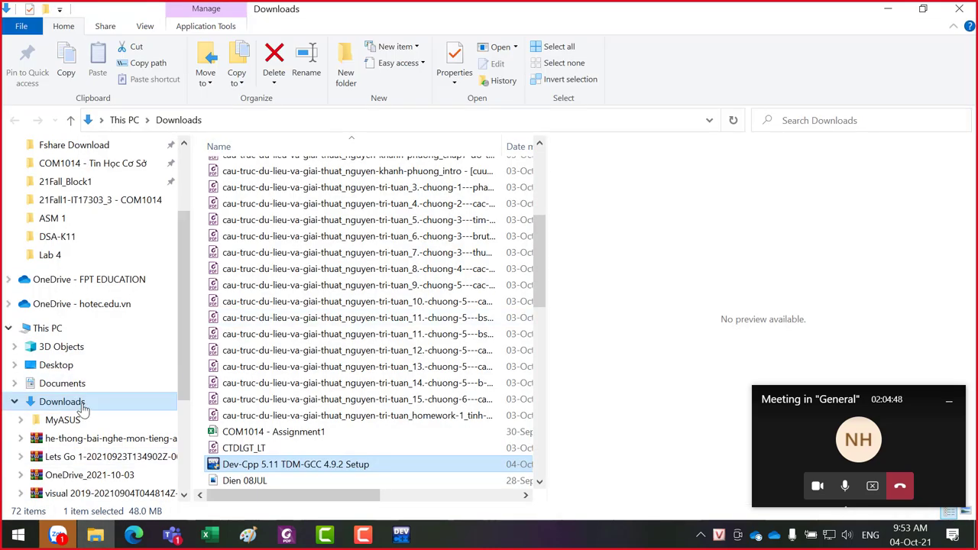
left_click(84, 303)
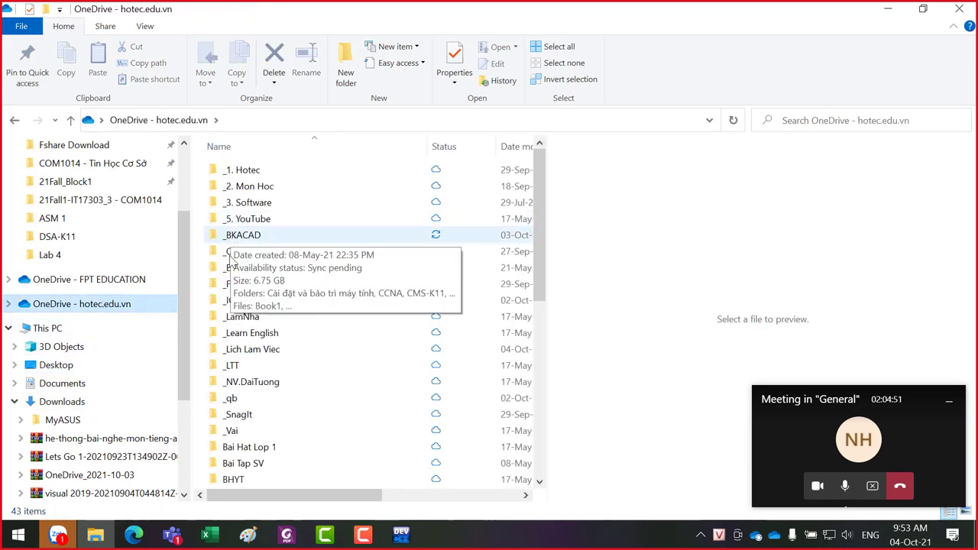
double_click(243, 234)
double_click(248, 234)
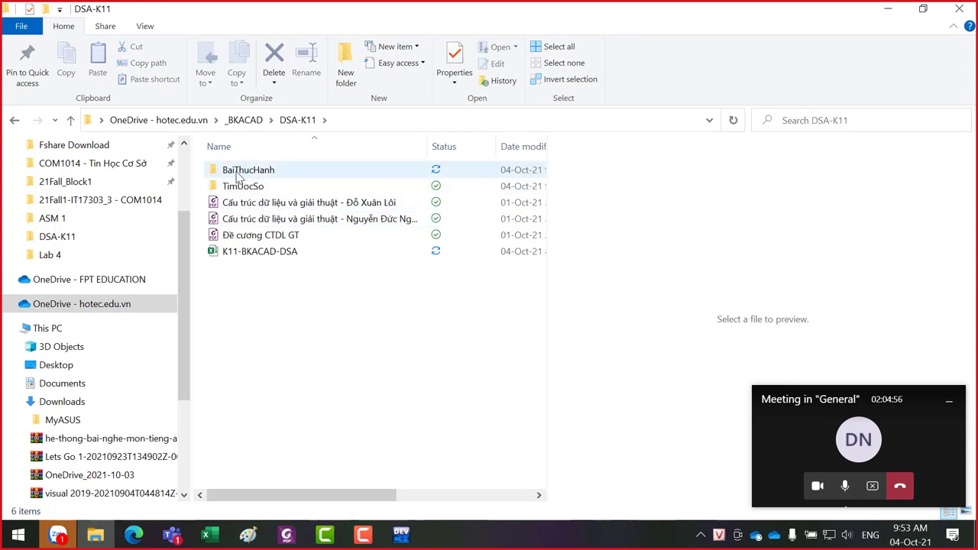
double_click(231, 169)
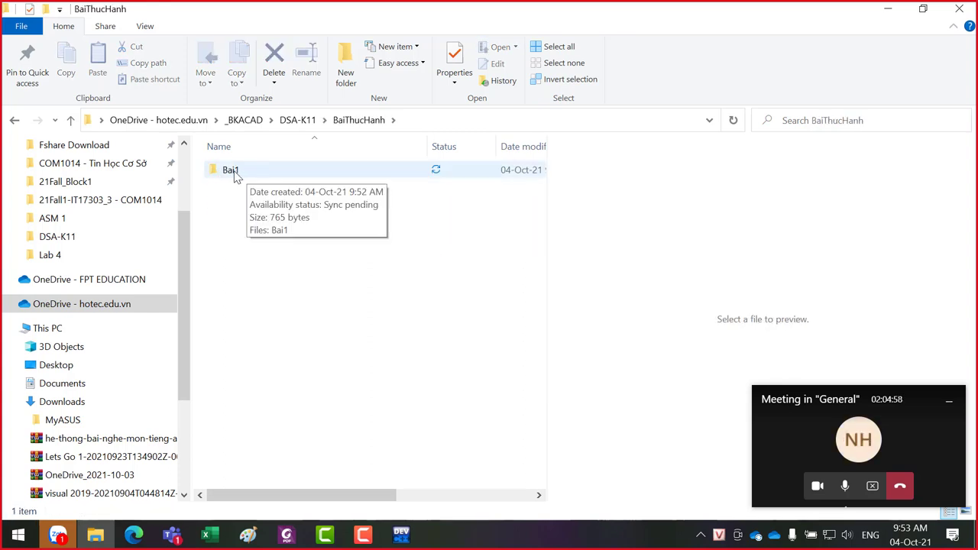
double_click(236, 175)
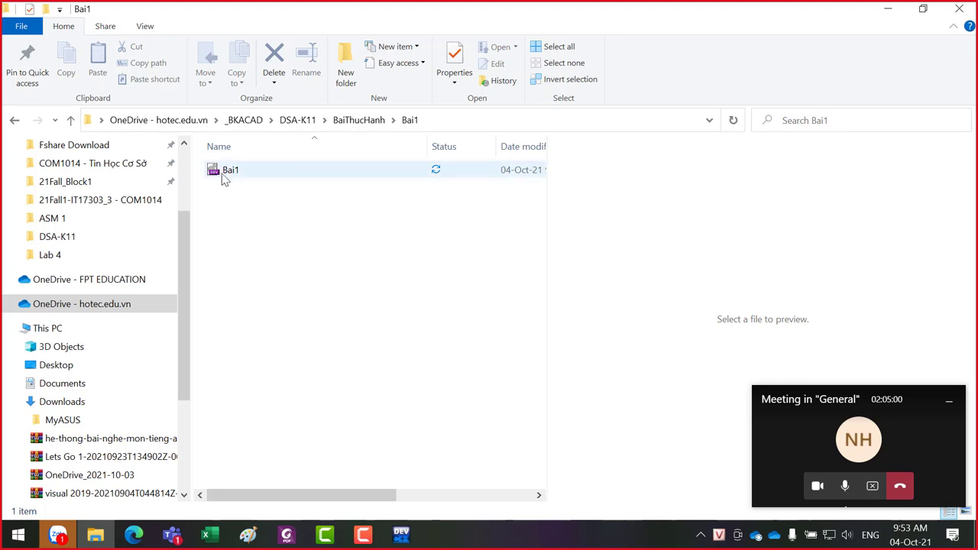
left_click(223, 174)
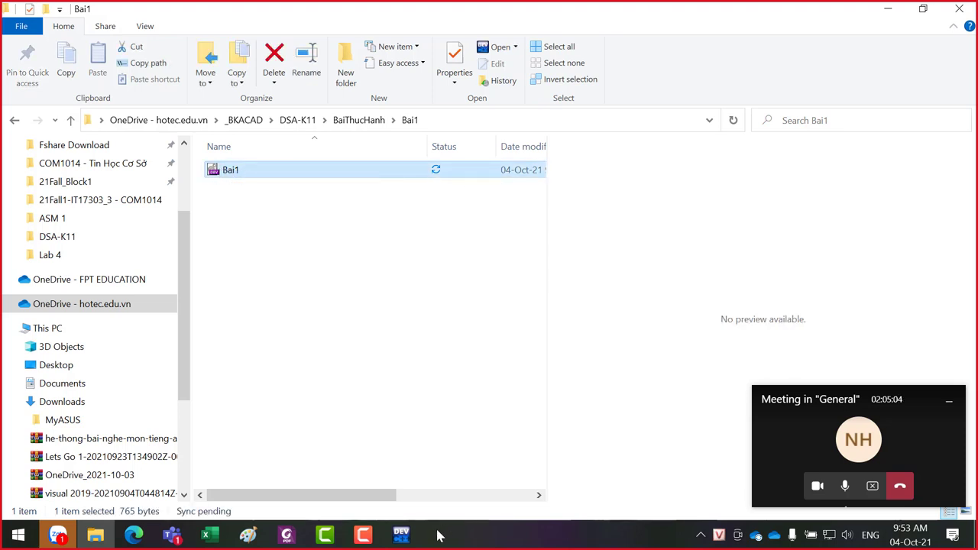
- Return to Dev-C++, save the source file as Bai1 in the Bai1 folder, and check the folder in File Explorer
left_click(402, 534)
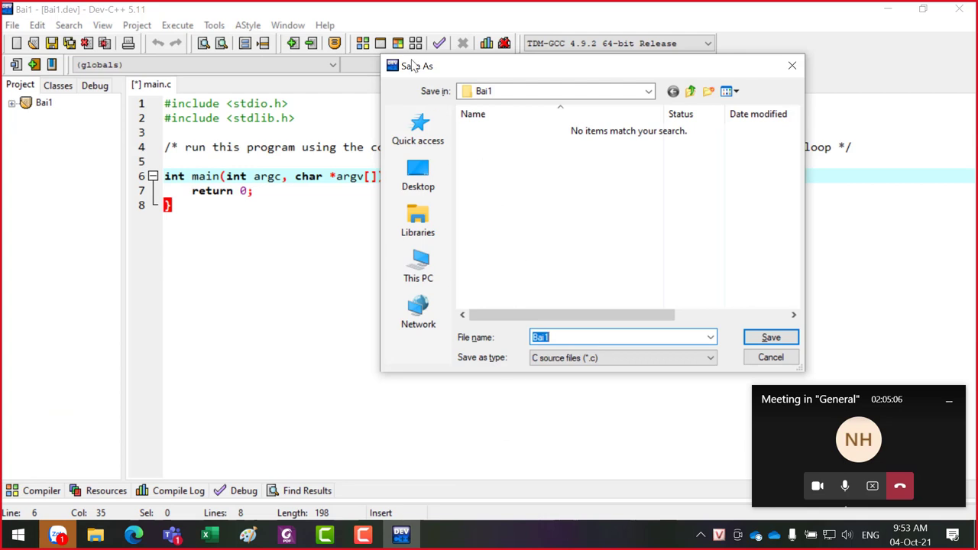
left_click(770, 338)
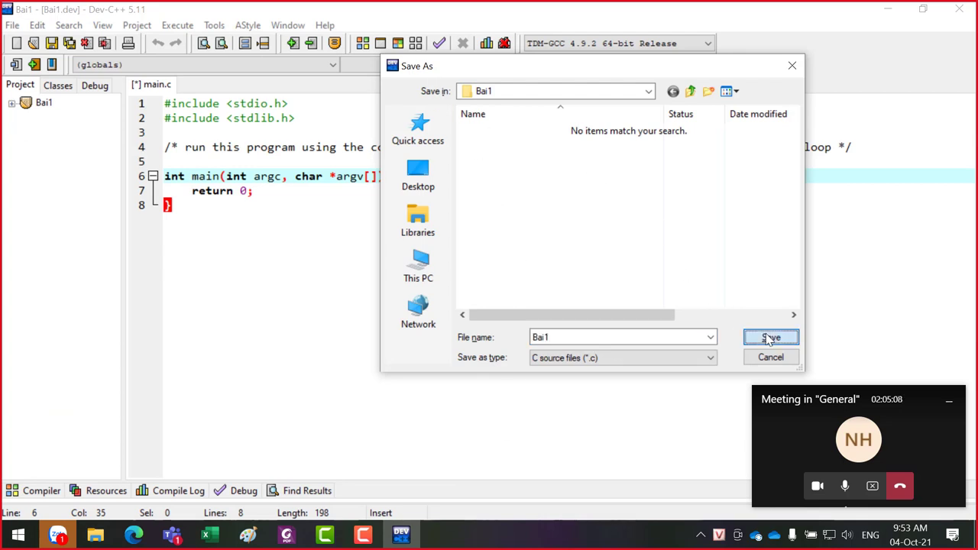
left_click(105, 538)
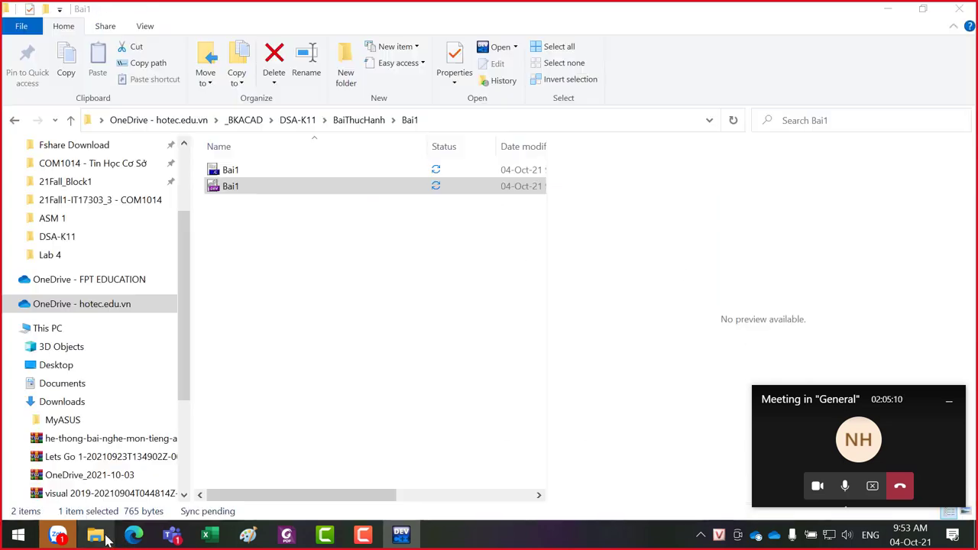
- Preview the contents of the Bai1 C source file in the Bai1 folder
left_click(344, 303)
left_click(227, 170)
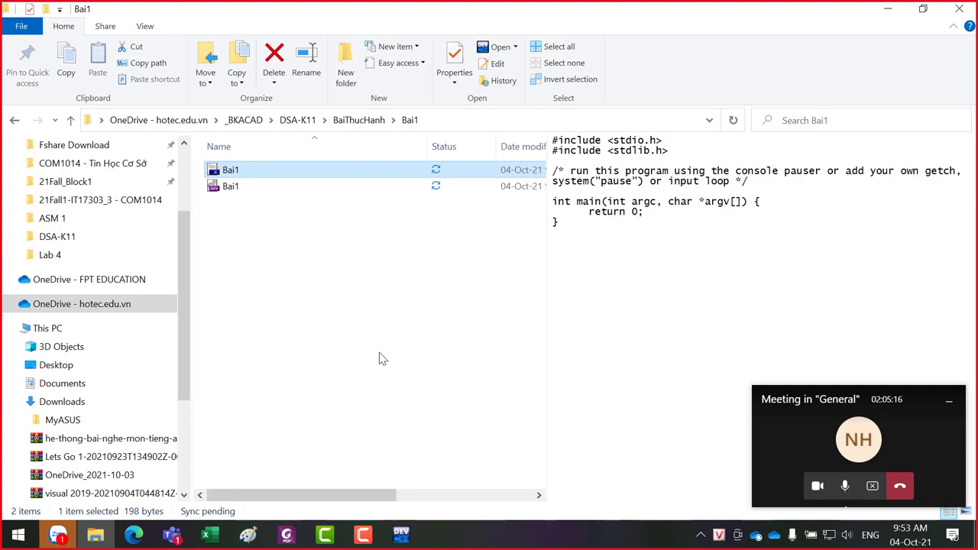
left_click(651, 172)
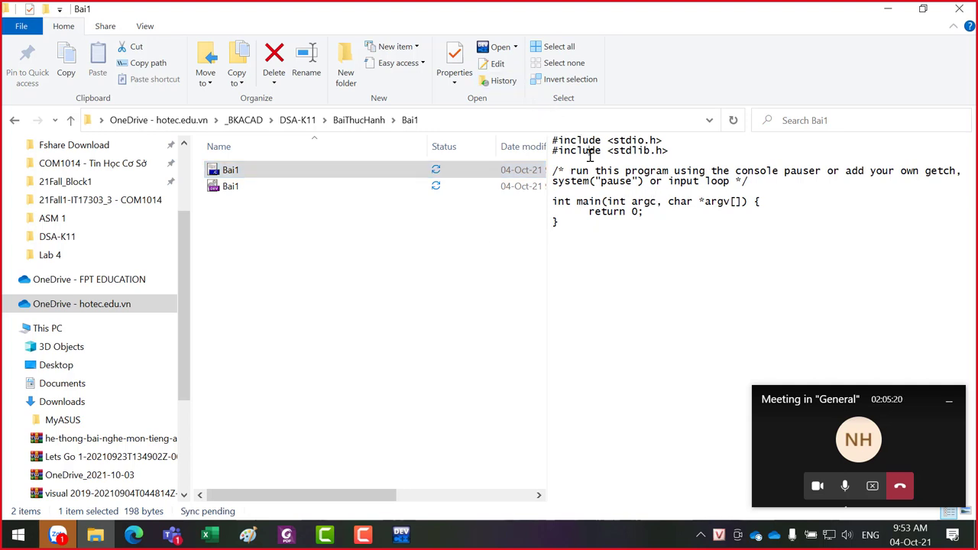
- Switch to Dev-C++ and declare the integer variable with "int n;" as the first line inside main
left_click(401, 535)
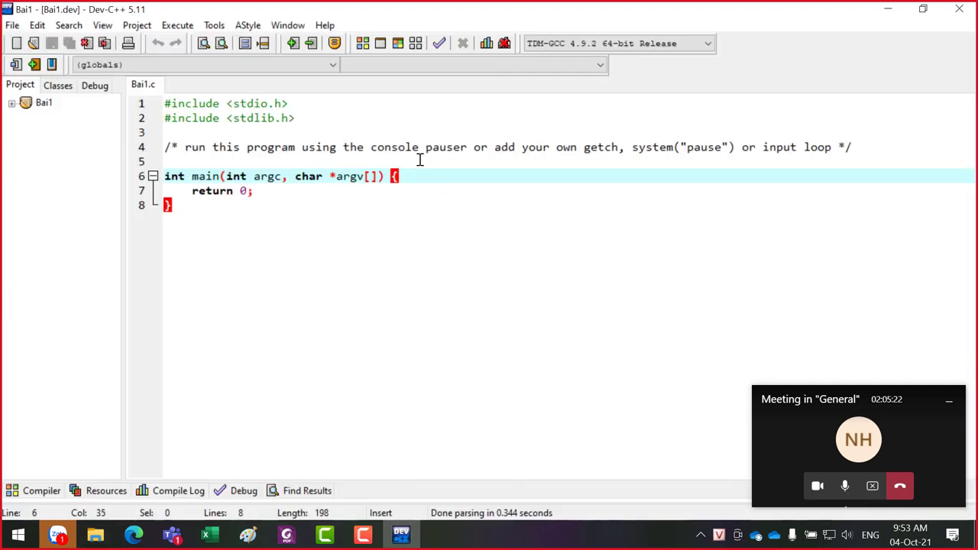
key("Return")
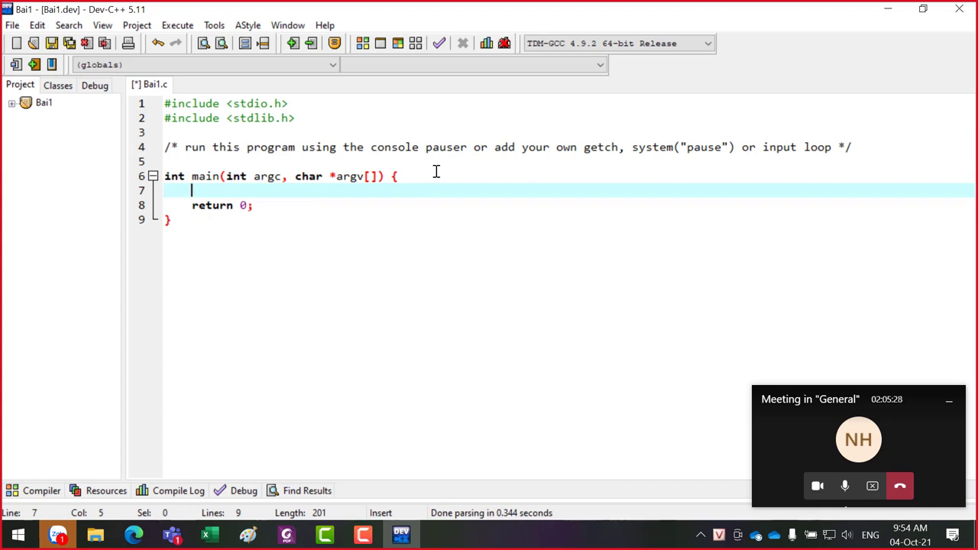
type("int n;")
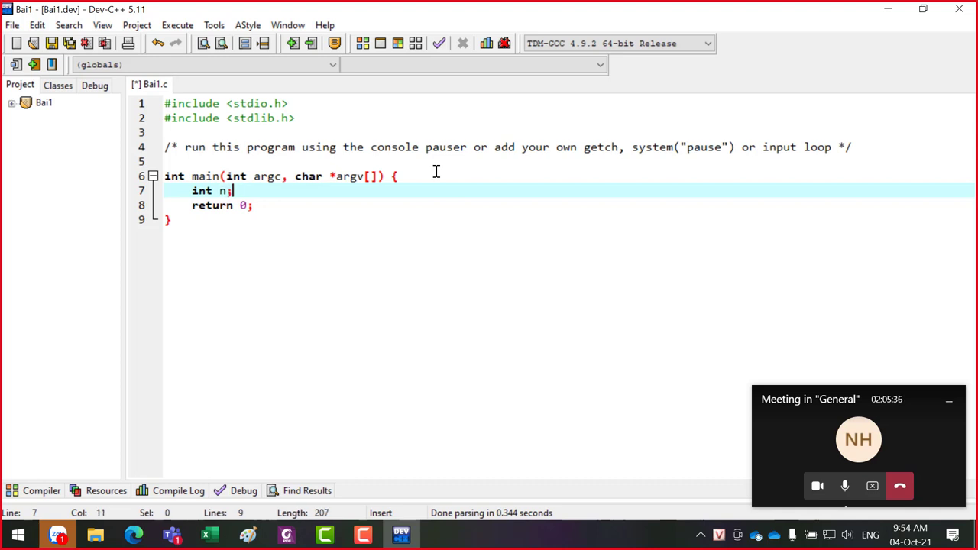
key("Return")
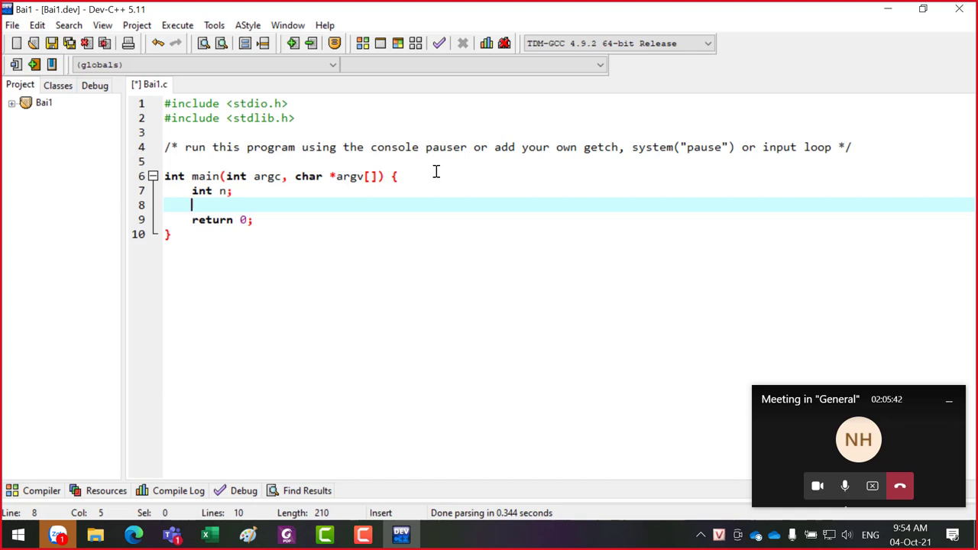
- Below the declaration of n, add the prompt line printf("Nhap vao mot so n = ");
type("printf(")
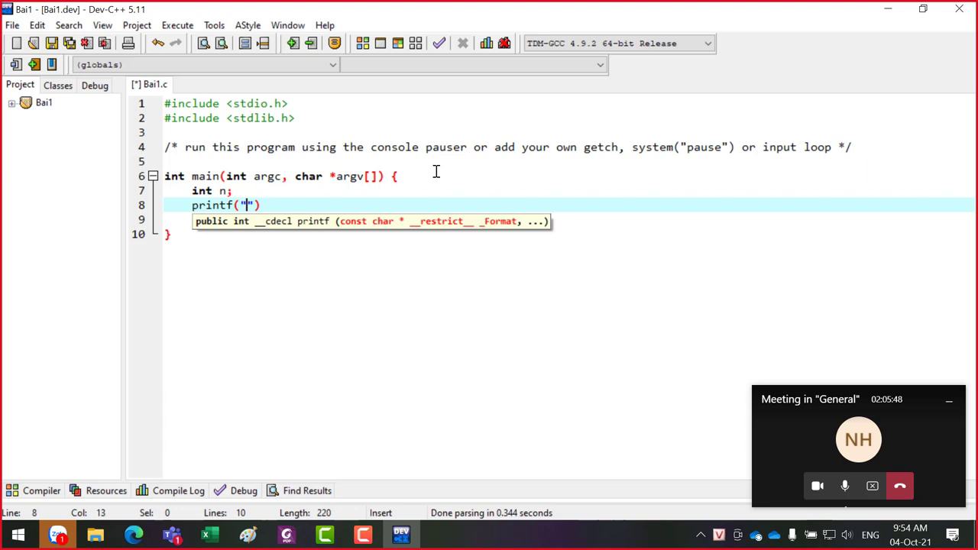
type("Nhap vao")
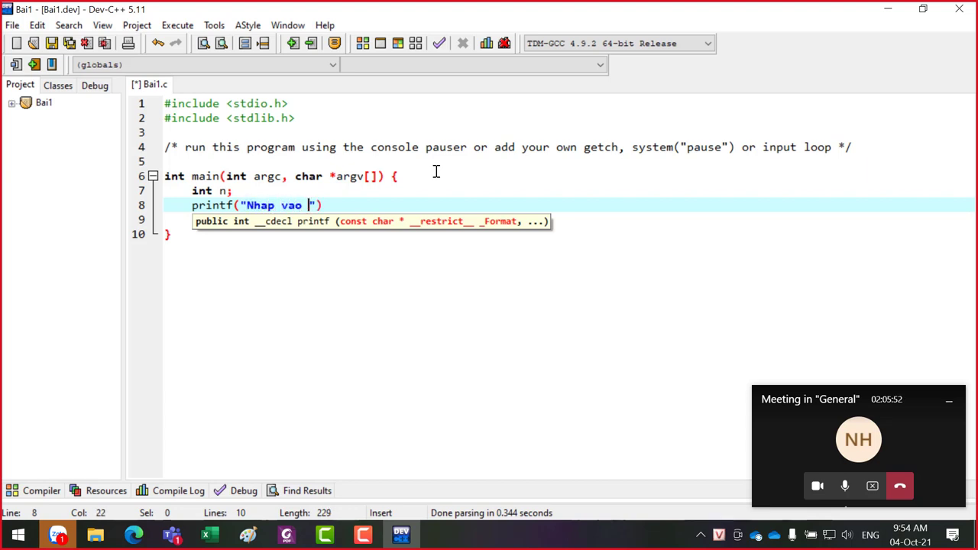
type(" mot so n")
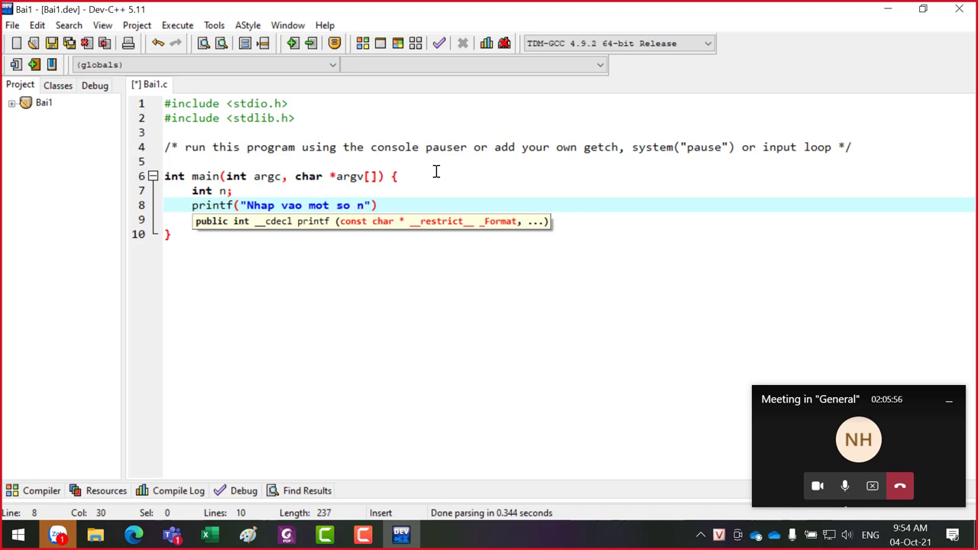
type(" =")
key("Right")
key("Right")
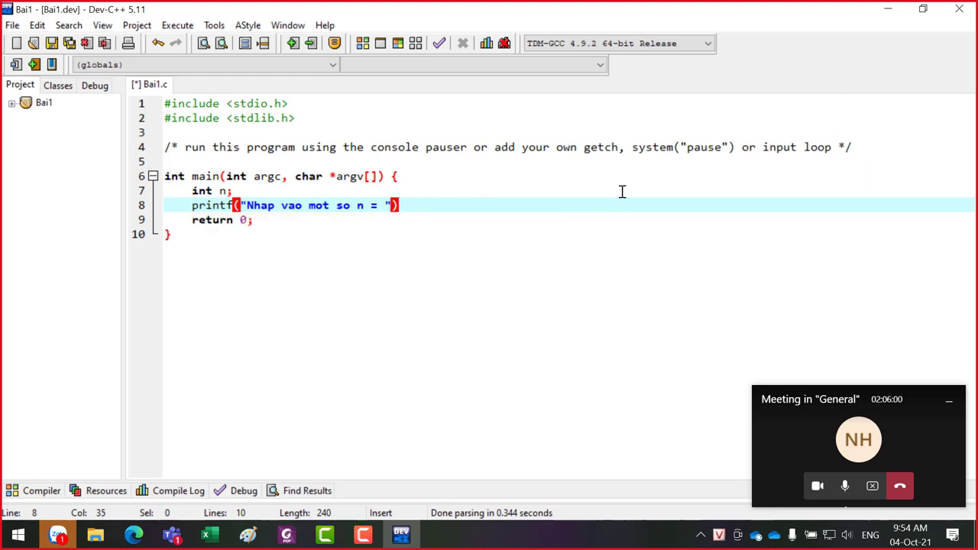
type(";")
key("Return")
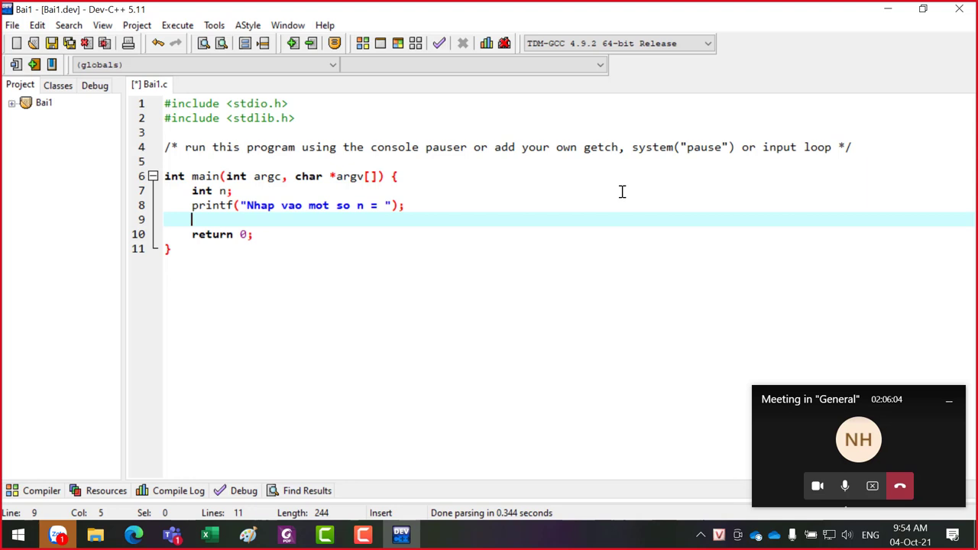
- Add the line scanf("%d",&n); below the printf prompt to read the integer n
type("scanf(")
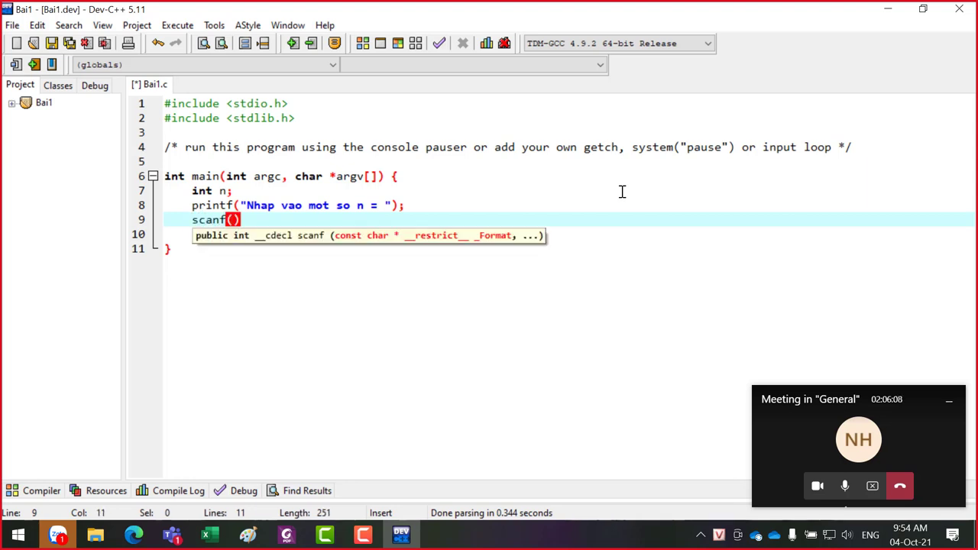
type("\"%d")
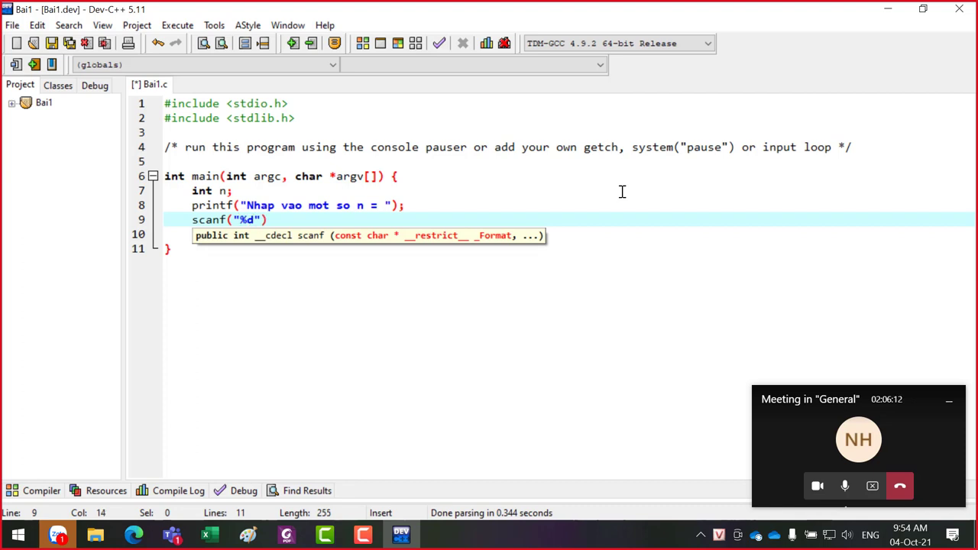
left_click_drag(222, 190, 191, 188)
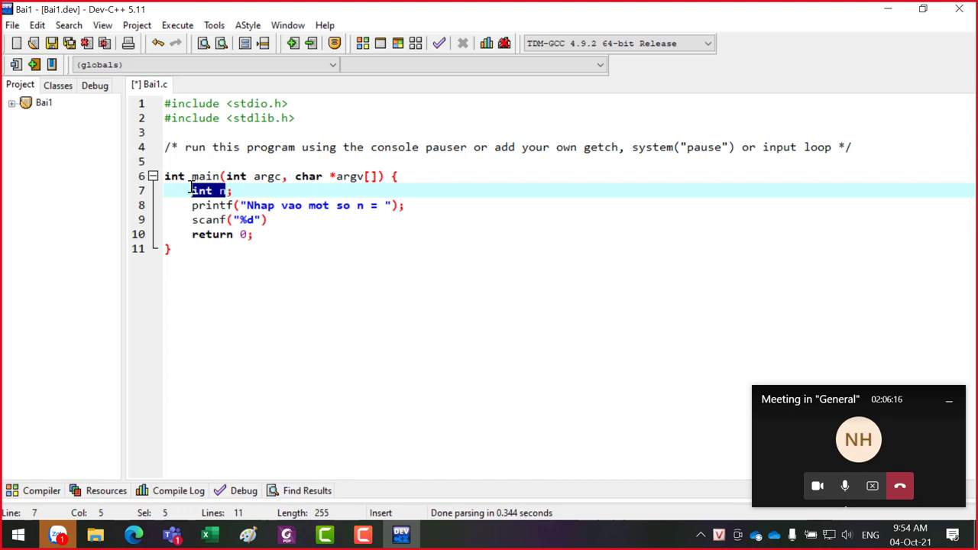
left_click(240, 220)
left_click_drag(242, 219, 254, 220)
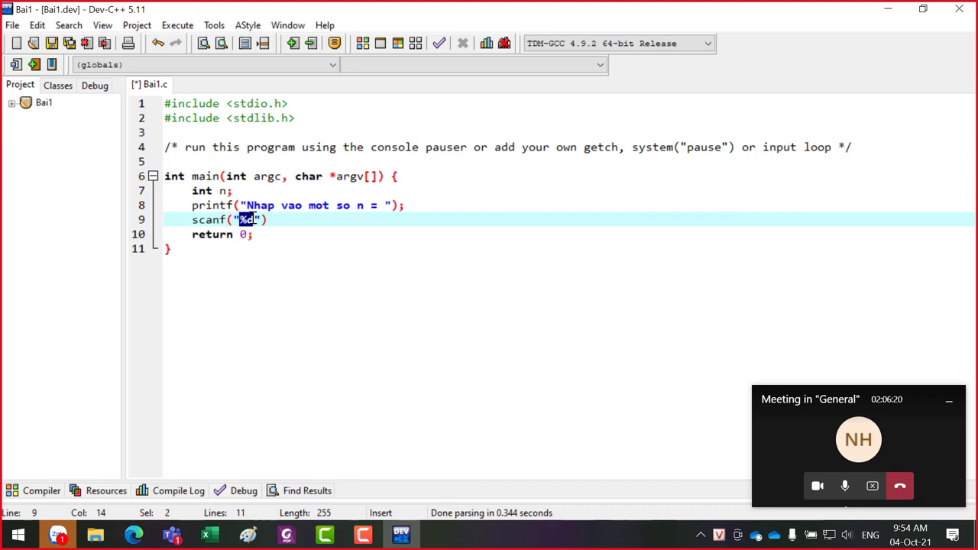
left_click(262, 220)
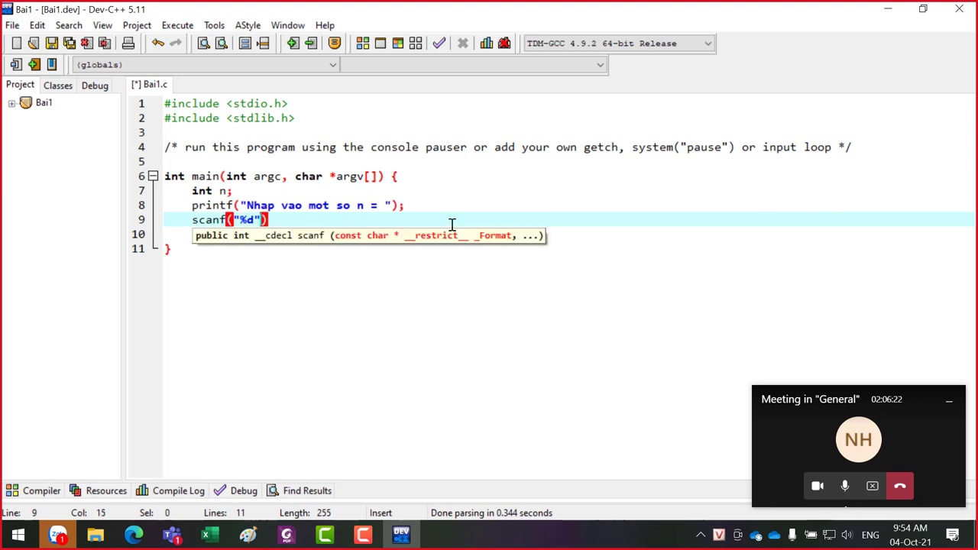
type(",")
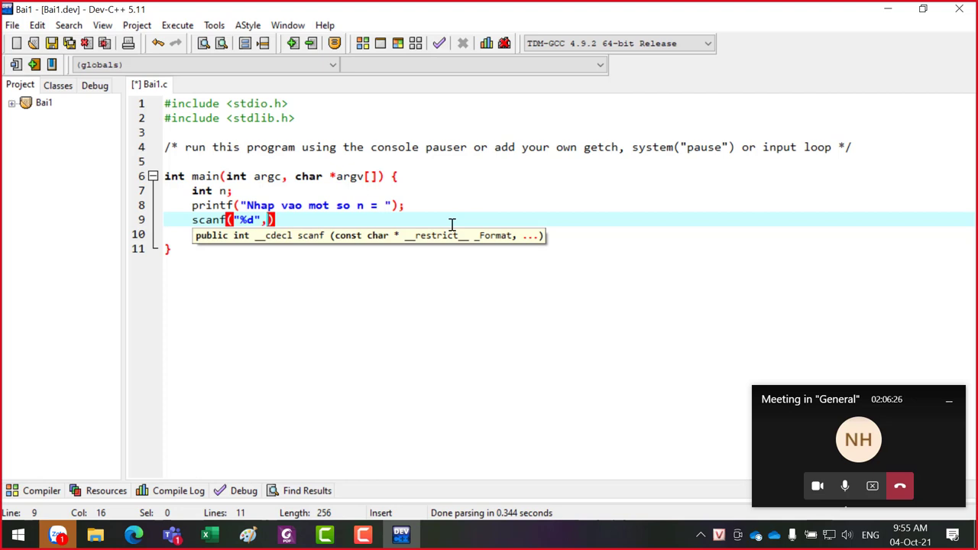
type("&n")
left_click(331, 220)
type(";")
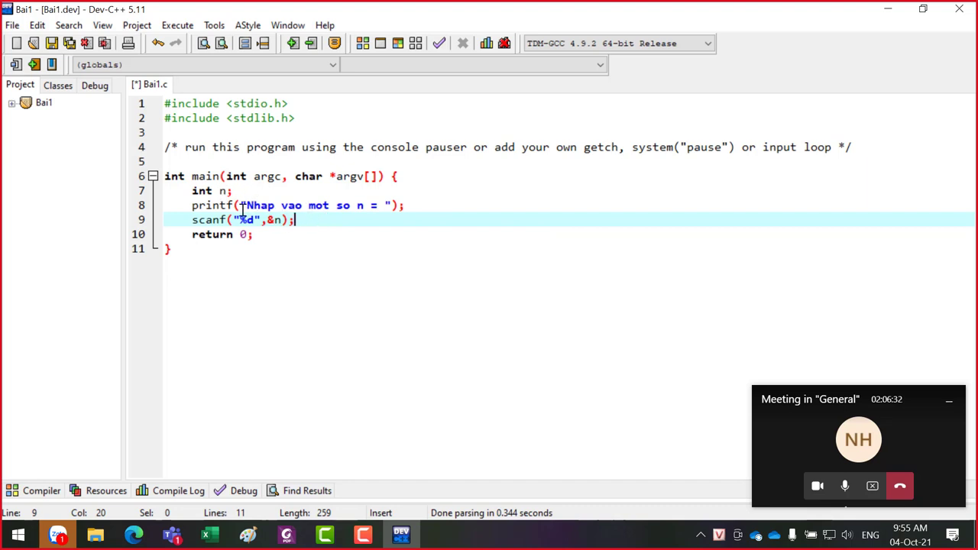
double_click(193, 220)
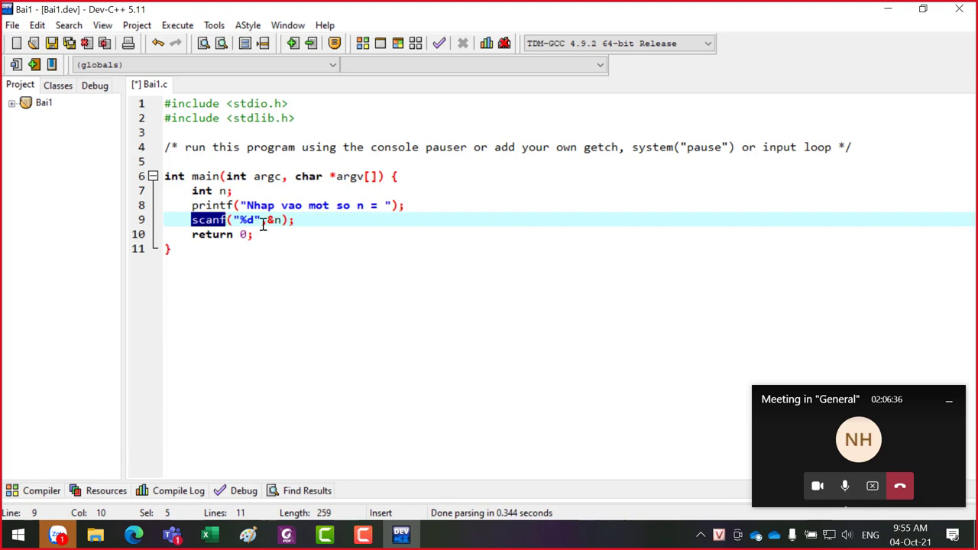
left_click_drag(266, 220, 283, 220)
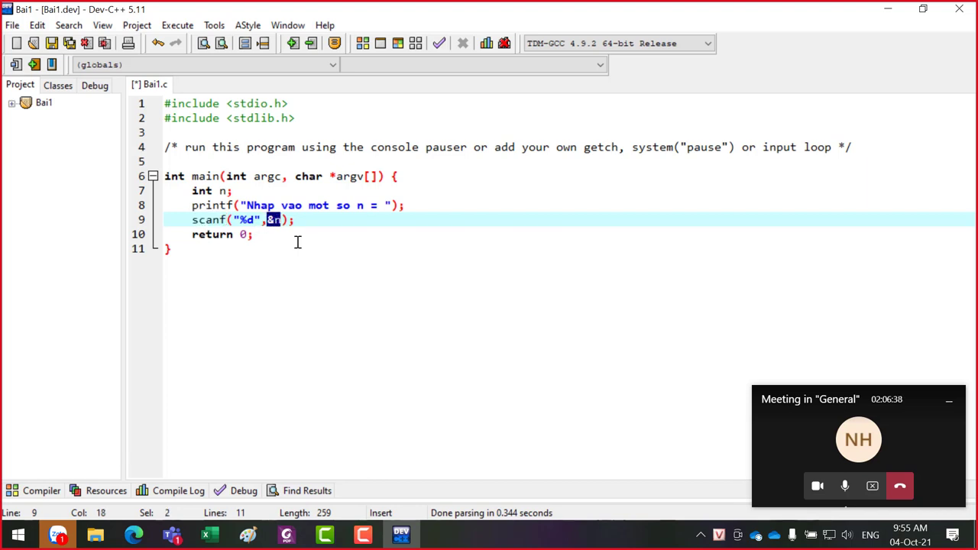